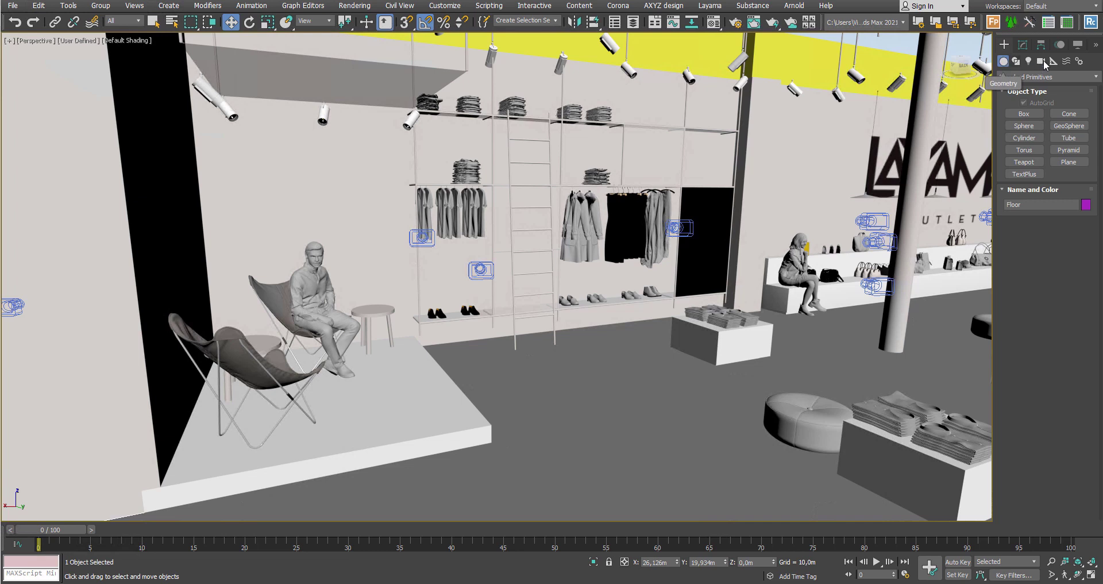
Create a Layama hotspot helper with AutoGrid enabled on the front butterfly chair
click(1054, 61)
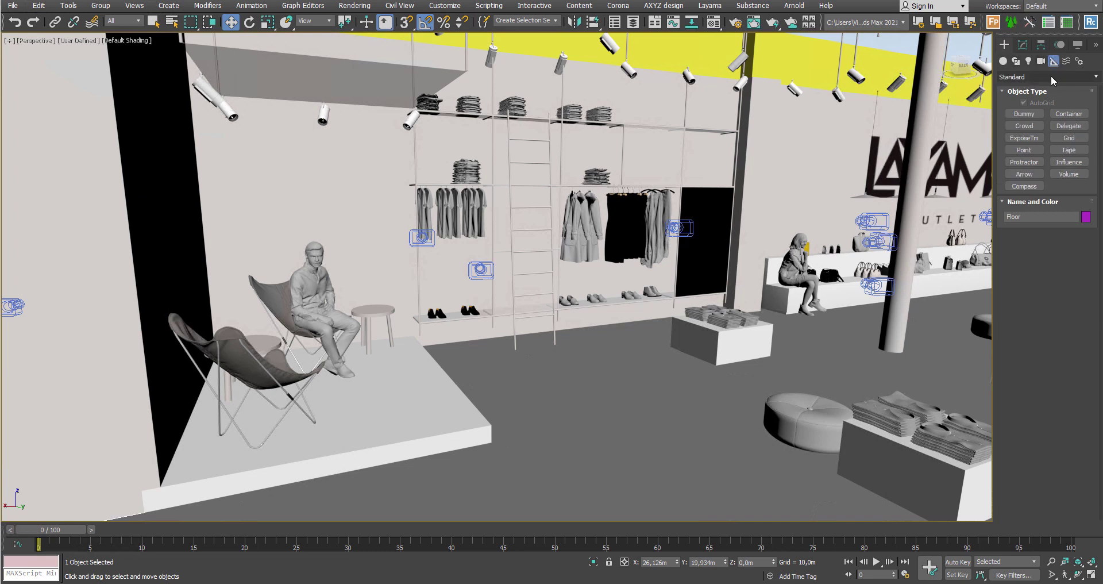
click(1052, 80)
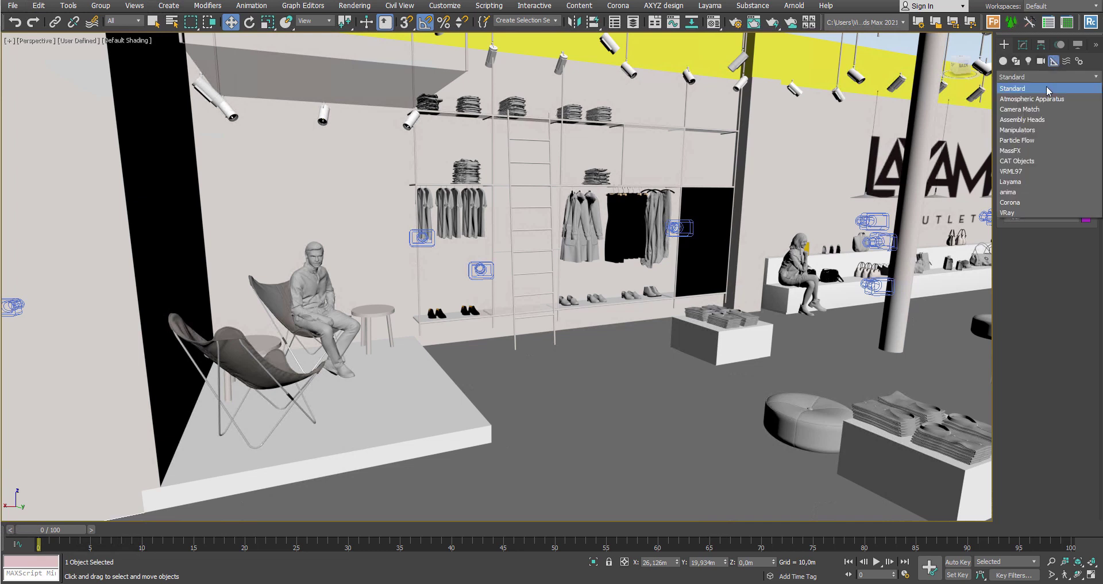
click(1043, 180)
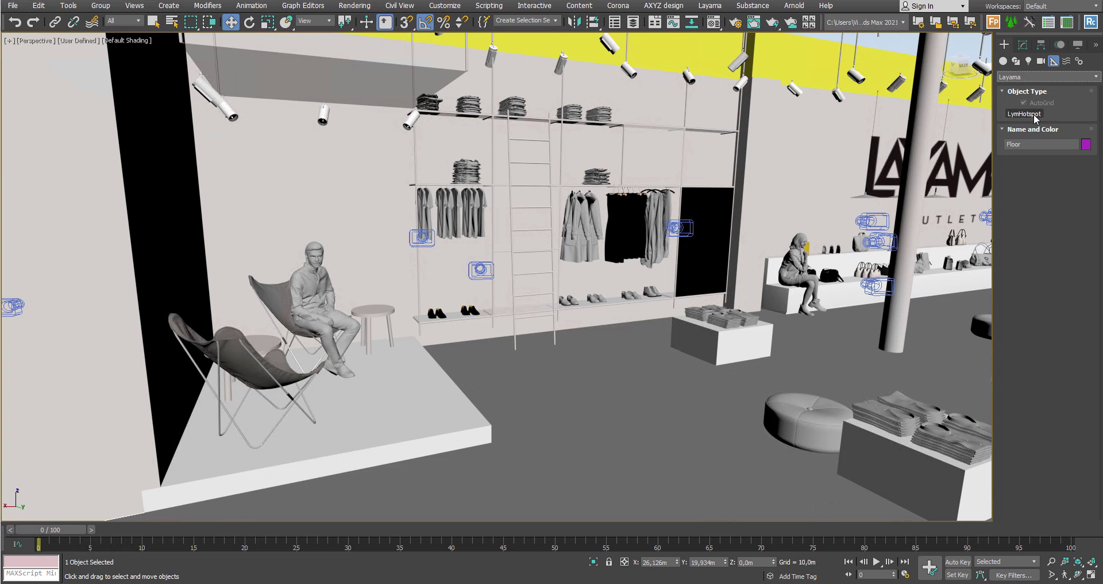
click(1036, 115)
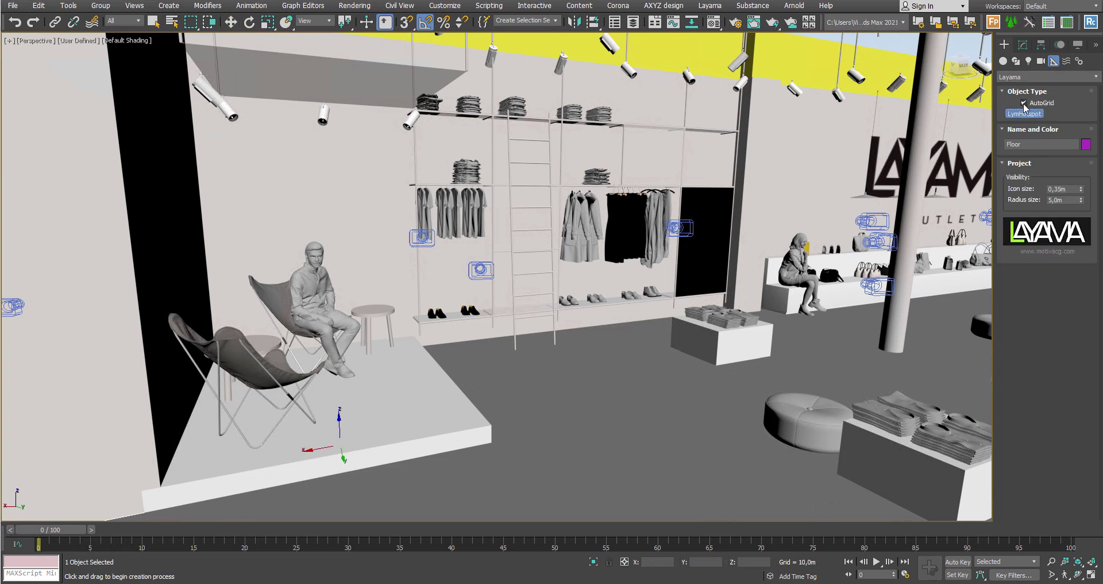
click(1024, 106)
click(1023, 104)
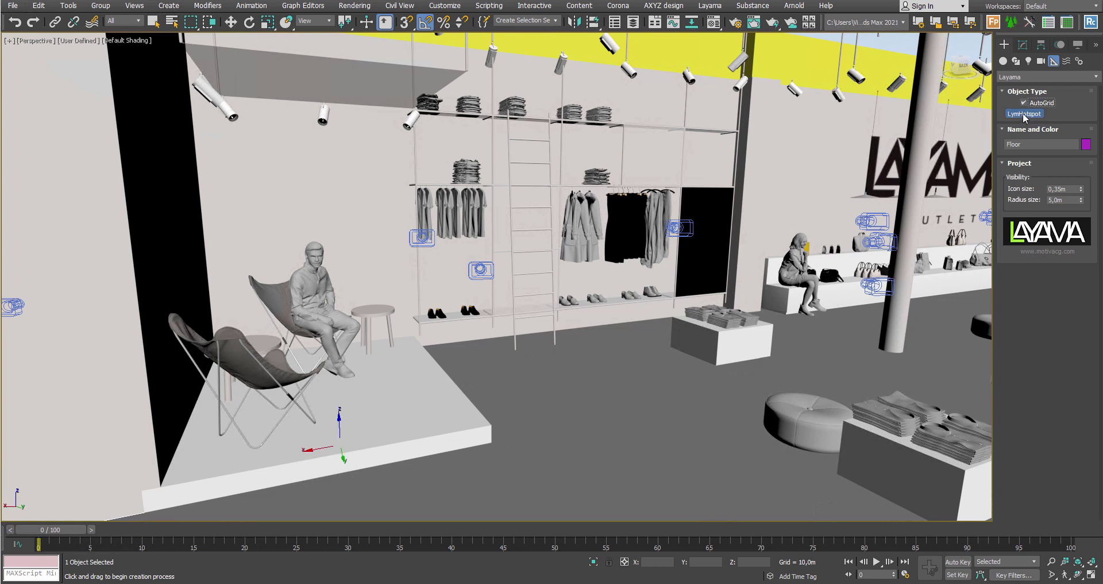
click(230, 336)
Raise the new hotspot slightly so that it sits higher on the butterfly chair
alt+middle_drag(405, 305, 288, 342)
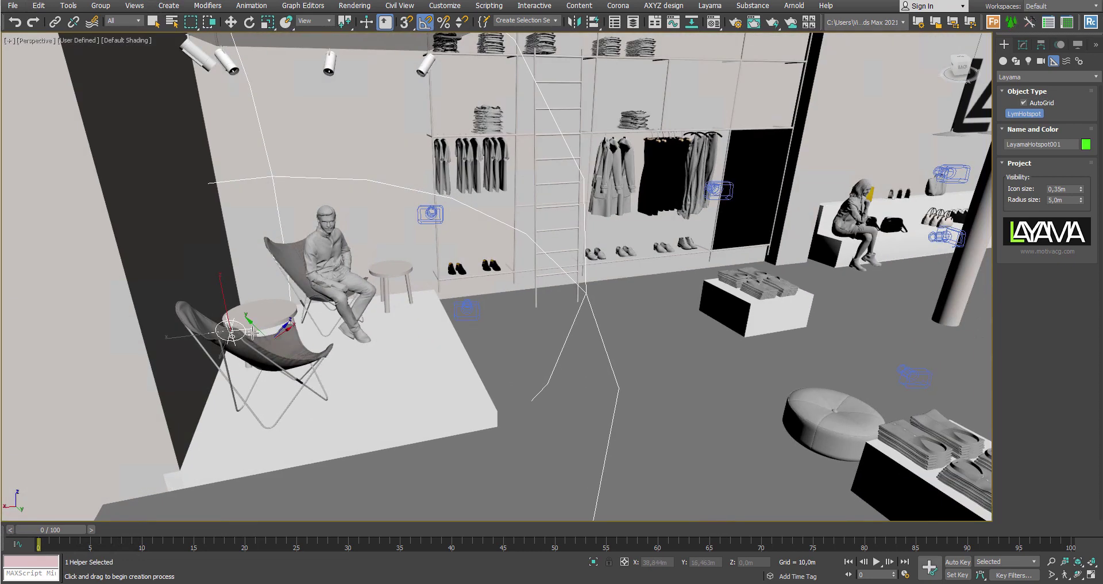
key(w)
drag(223, 307, 224, 284)
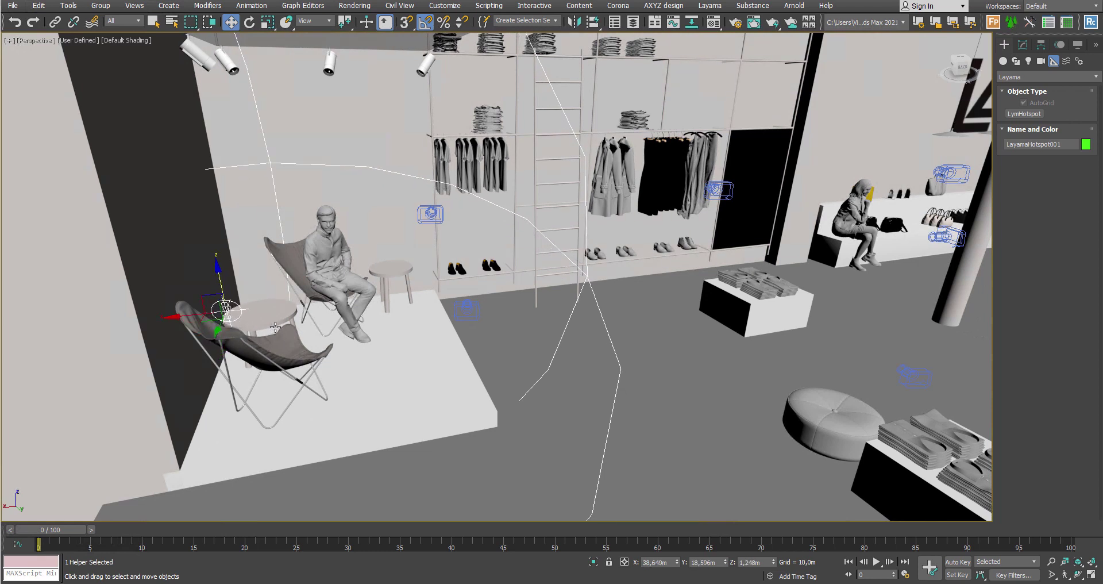
Set the chair hotspot's visibility radius size to 6.55 m and its icon size to 0.8 m
alt+middle_drag(275, 327, 368, 262)
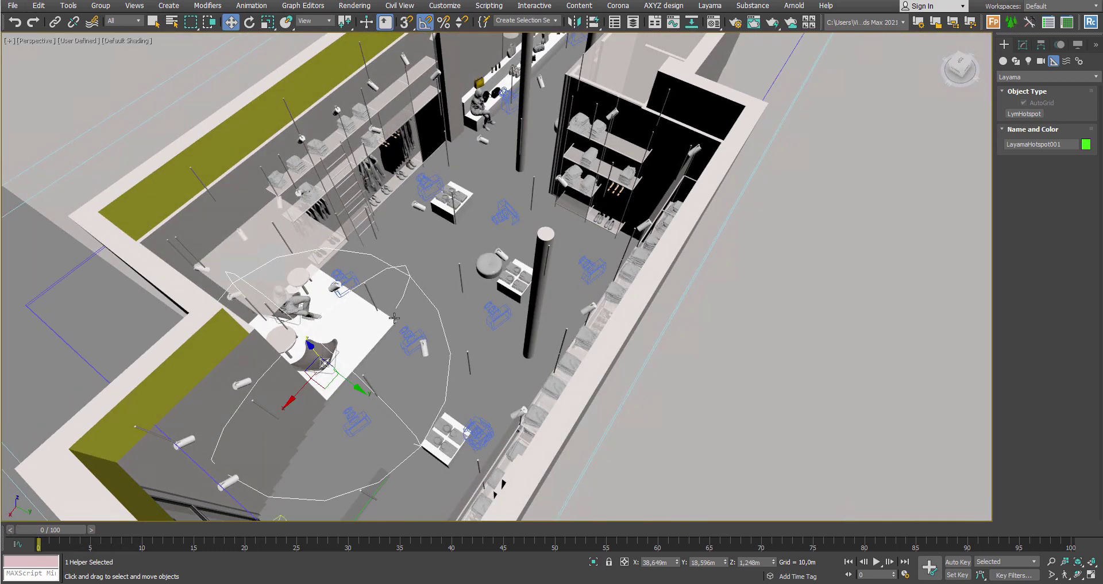
scroll(375, 374, up, 3)
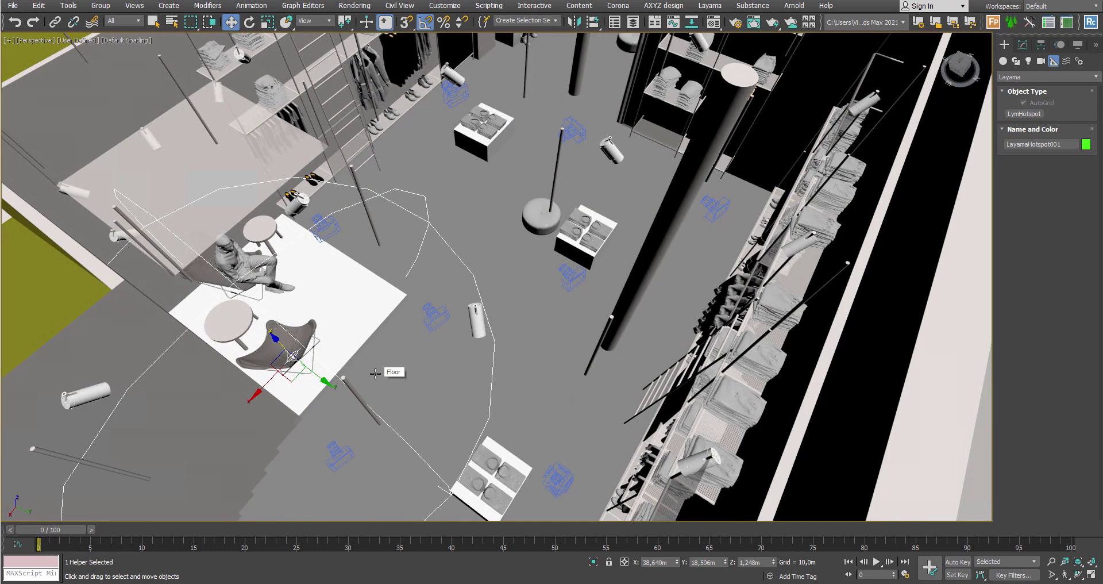
alt+middle_drag(394, 364, 615, 427)
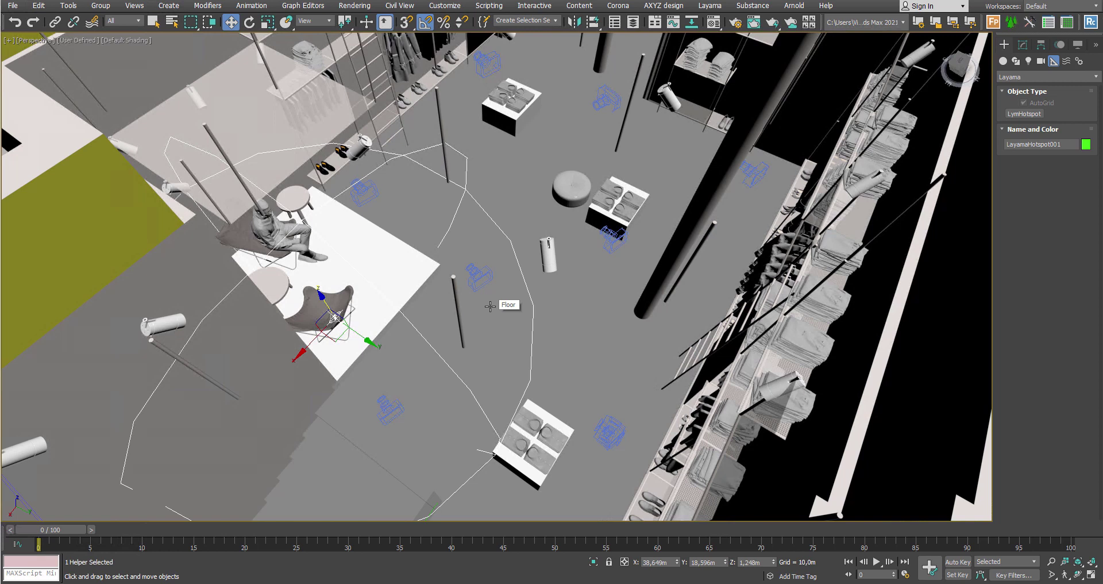
click(1022, 45)
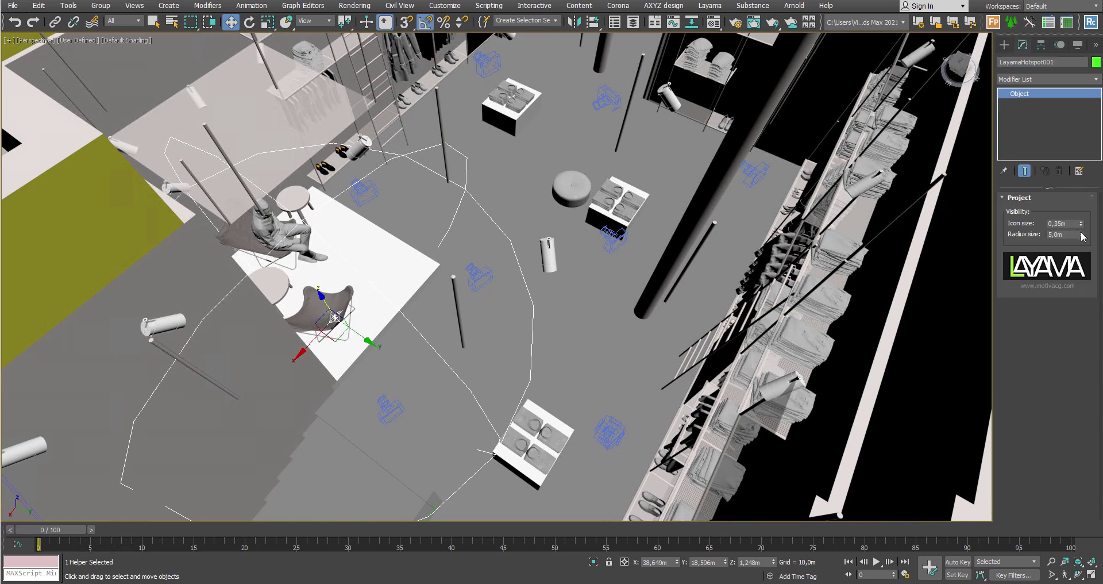
drag(1081, 234, 1080, 213)
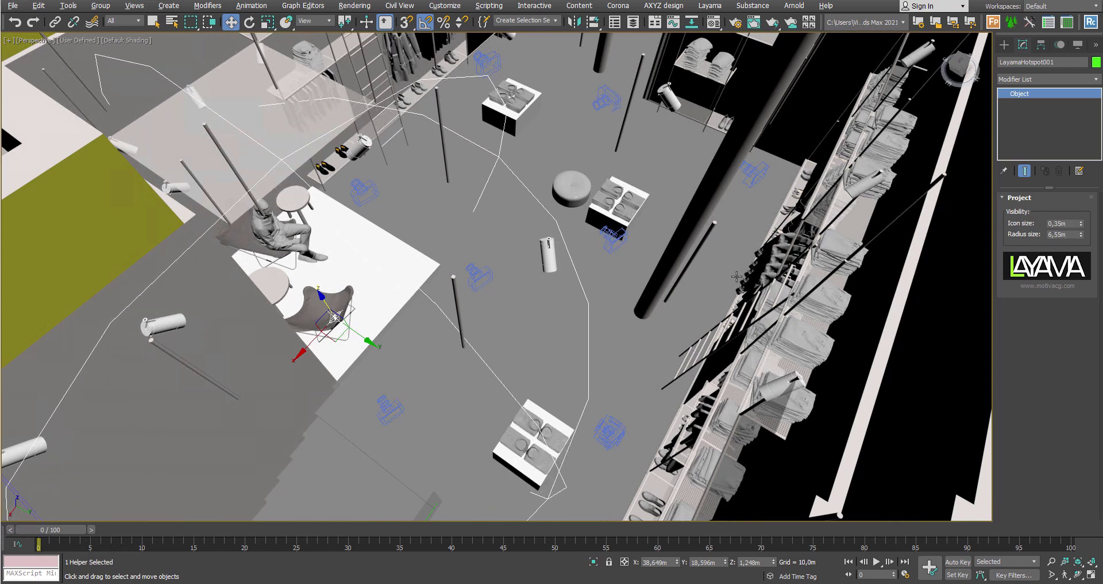
alt+middle_drag(714, 266, 406, 340)
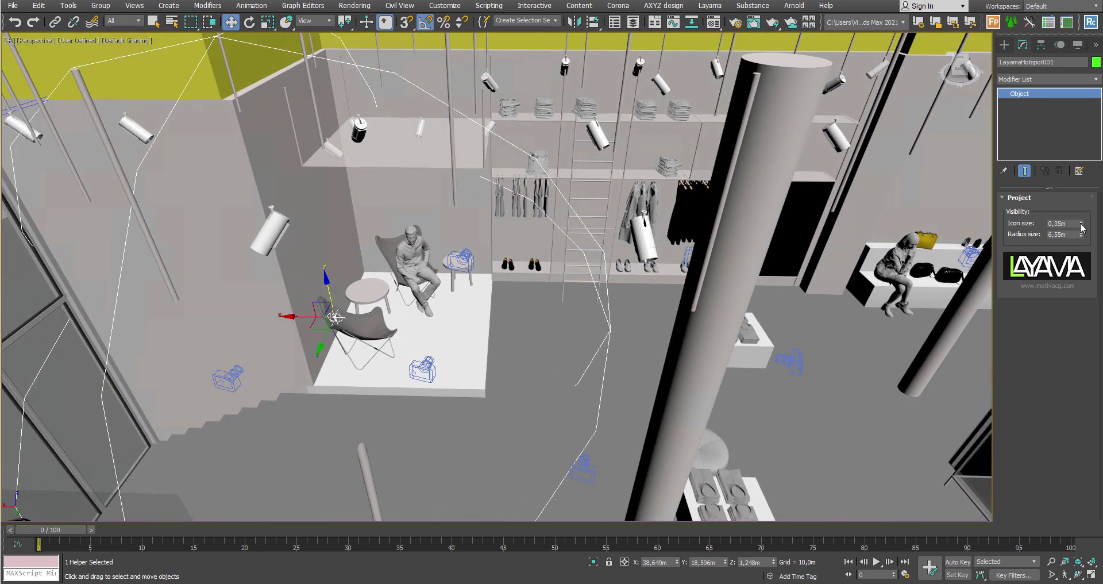
drag(1082, 226, 1078, 197)
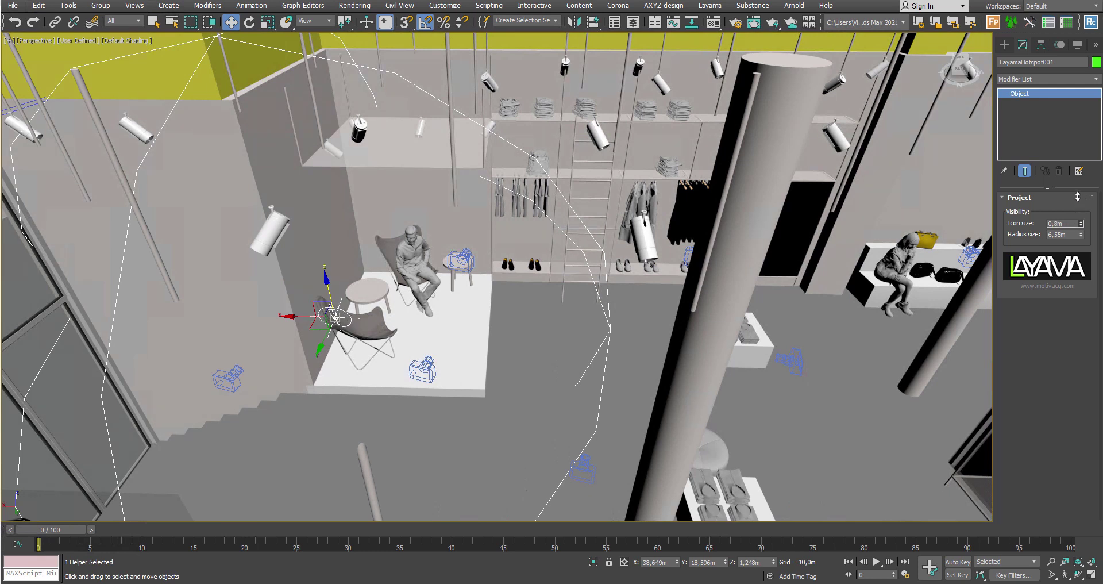
Alternate the selection between the floor and the chair hotspot to compare how the hotspot displays selected and unselected
click(510, 325)
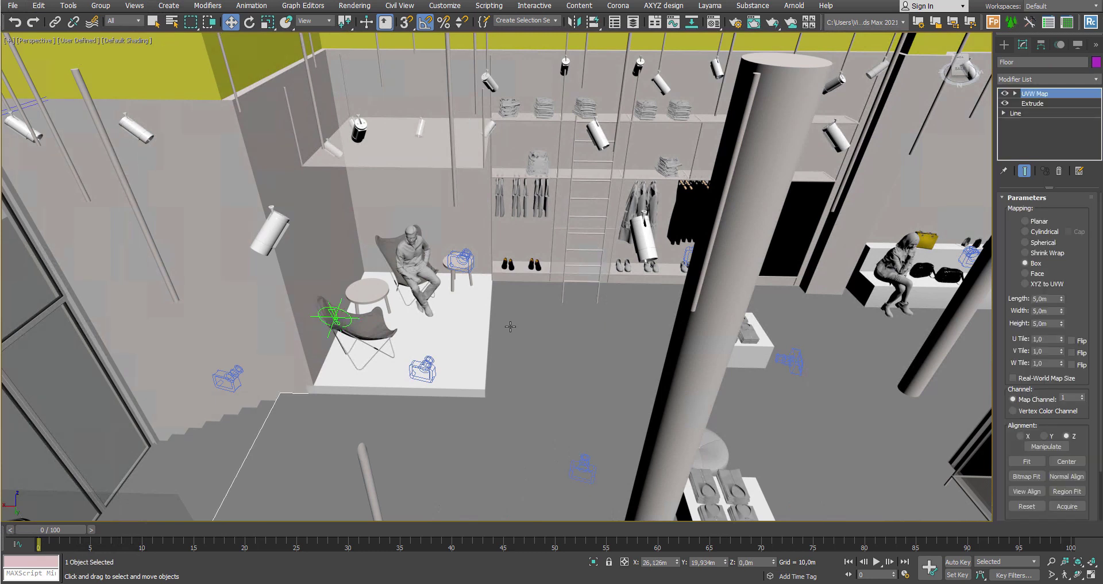
click(334, 317)
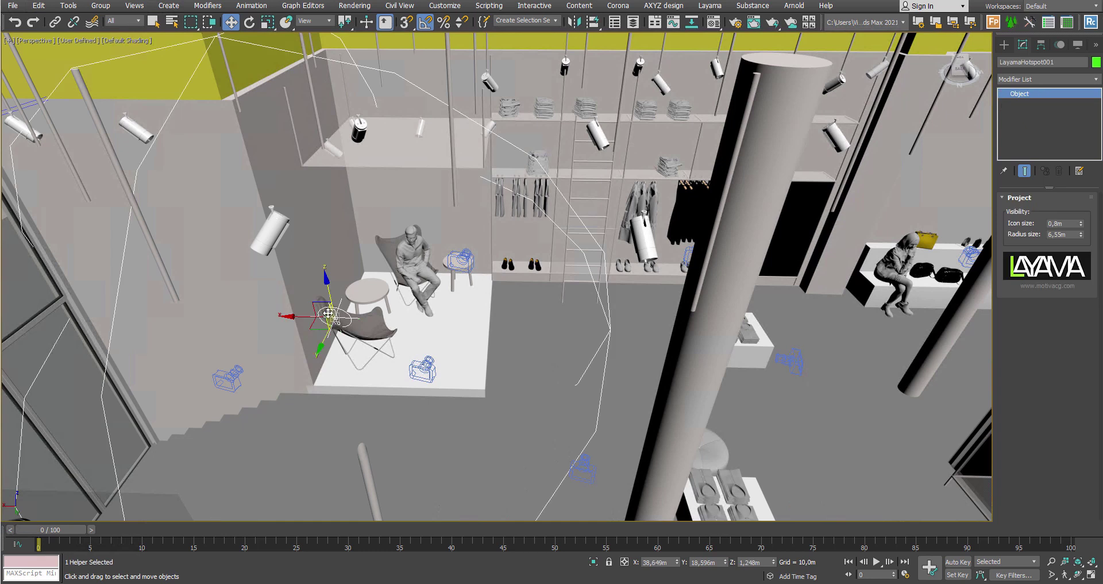
click(500, 332)
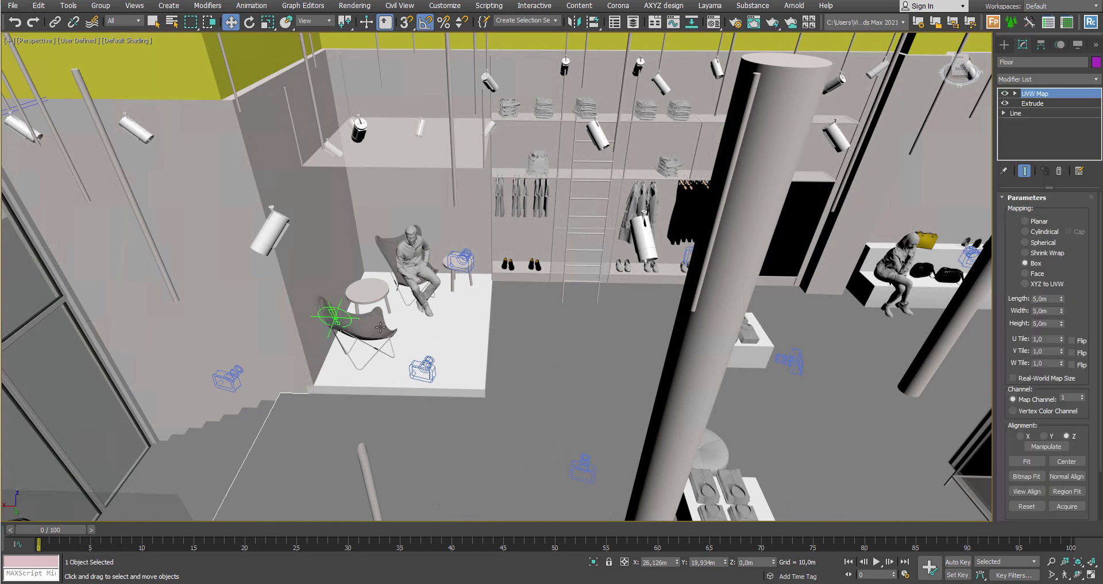
Place a second Layama hotspot on the open floor in front of the seating platform
scroll(349, 317, up, 3)
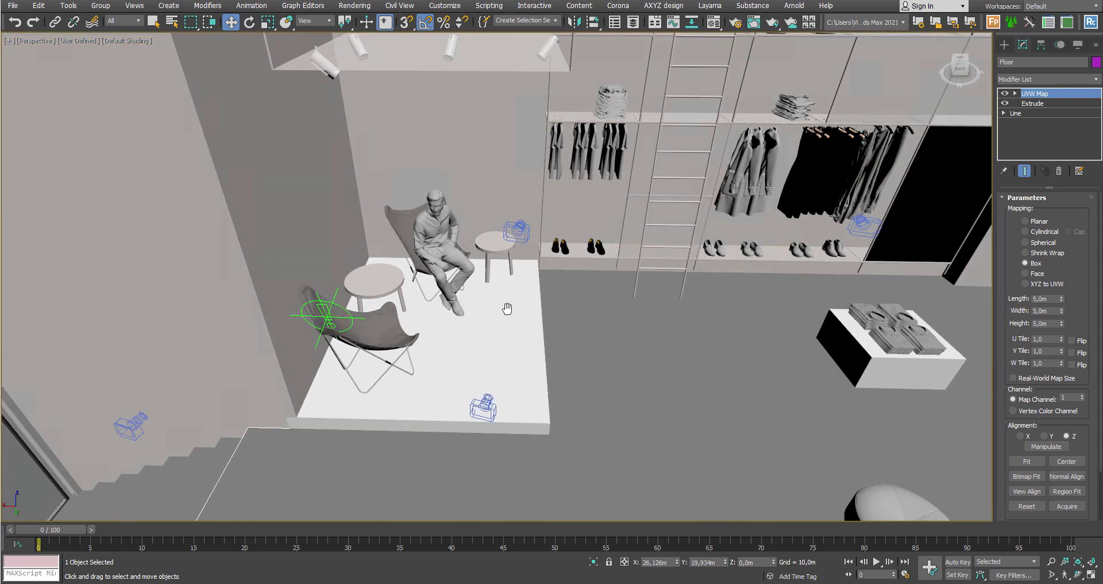
middle_drag(509, 308, 455, 285)
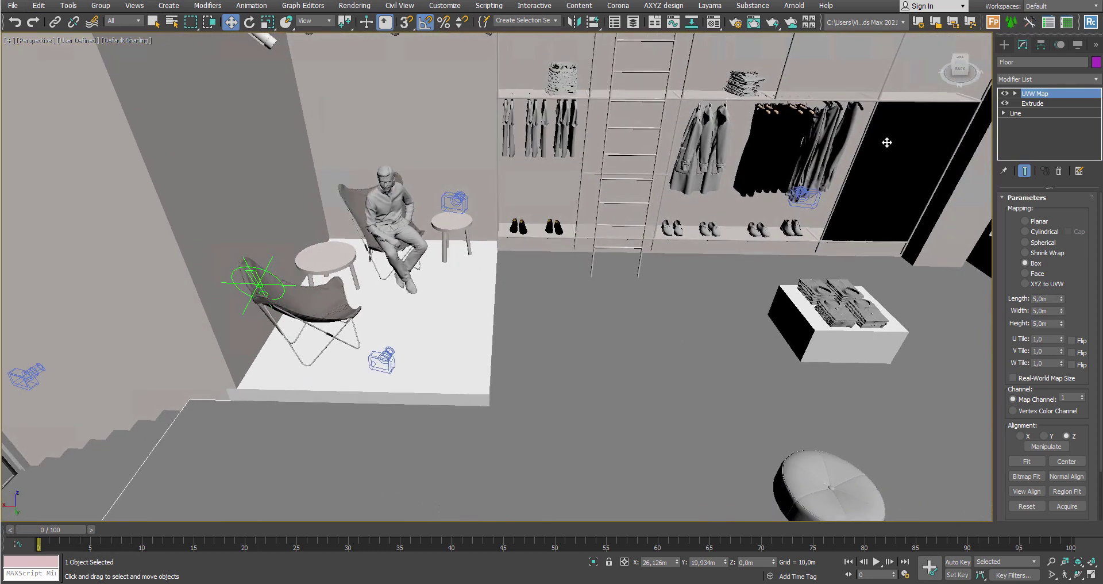
click(1003, 44)
click(1024, 114)
drag(629, 380, 592, 402)
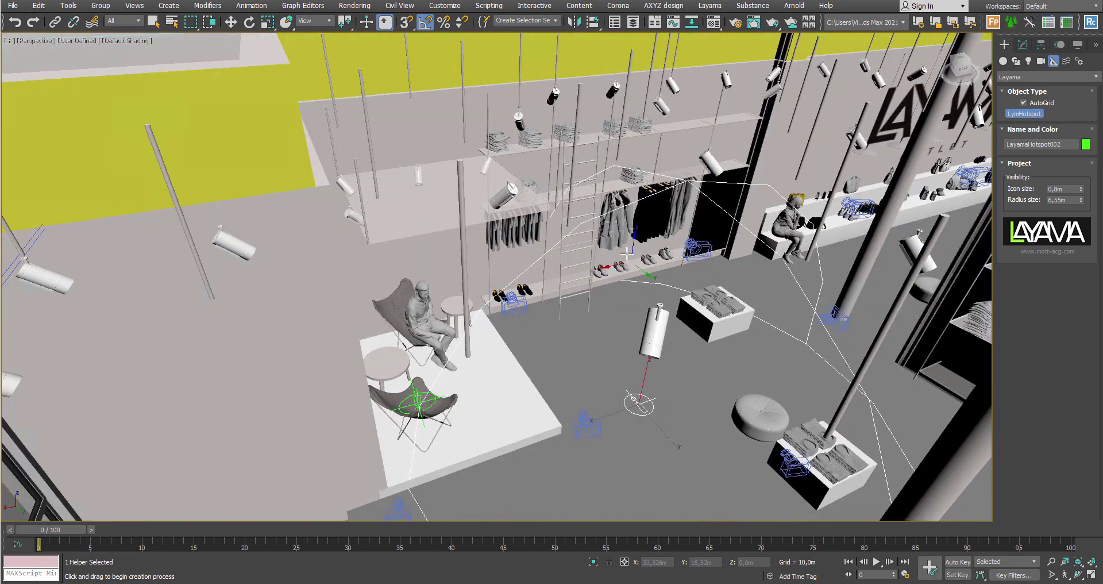
Place a third Layama hotspot on the hanging shirts near the seated man and shift it slightly into position
scroll(626, 253, up, 5)
drag(460, 235, 488, 267)
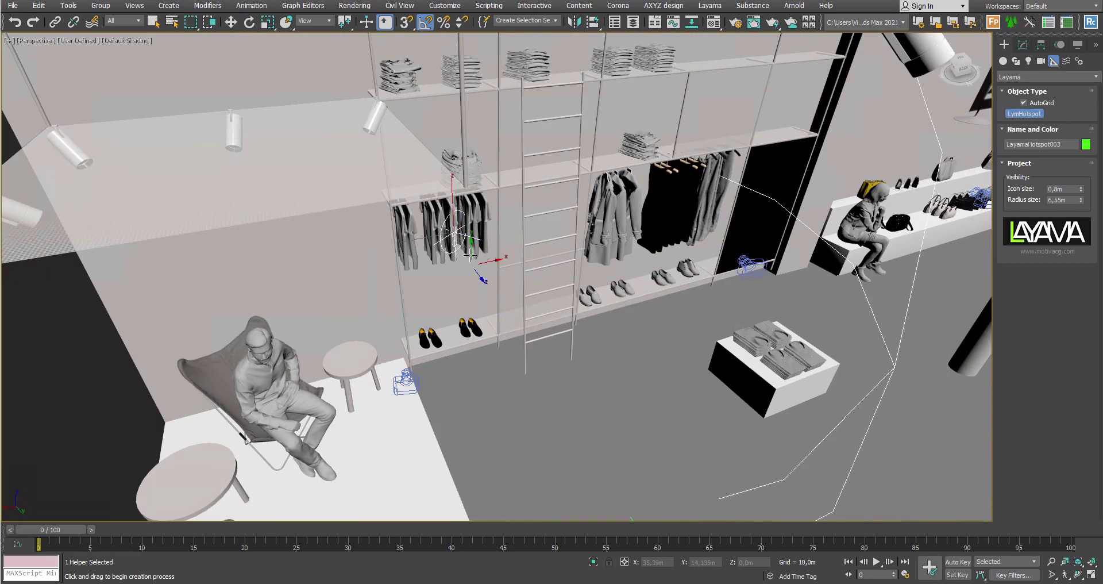
scroll(424, 225, up, 4)
right_click(424, 225)
drag(424, 226, 431, 231)
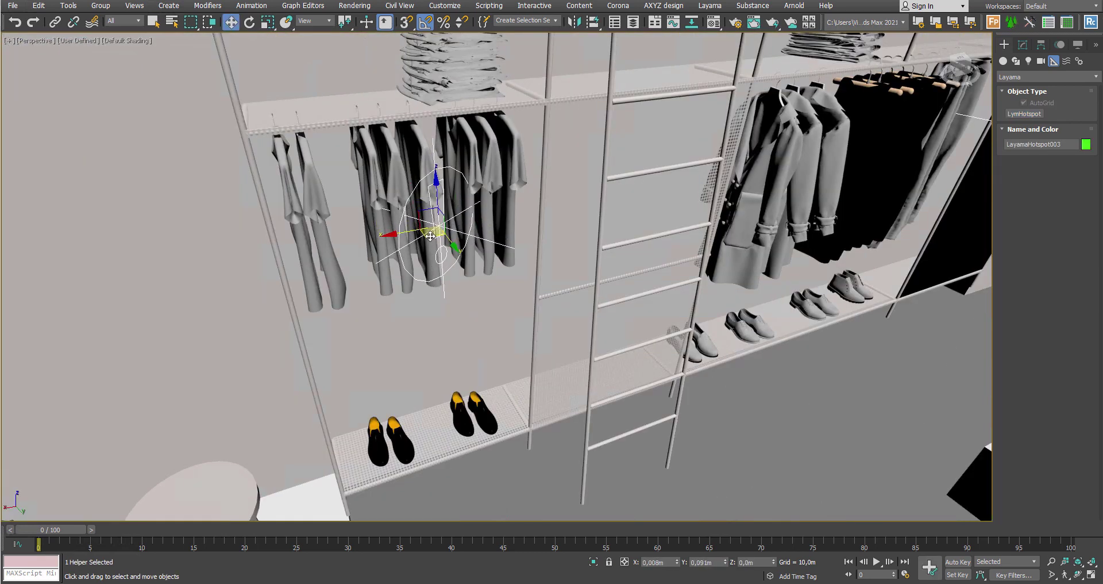
Place a fourth Layama hotspot on the coats hanging beyond the ladder and adjust its position
alt+middle_drag(431, 231, 437, 287)
click(1024, 114)
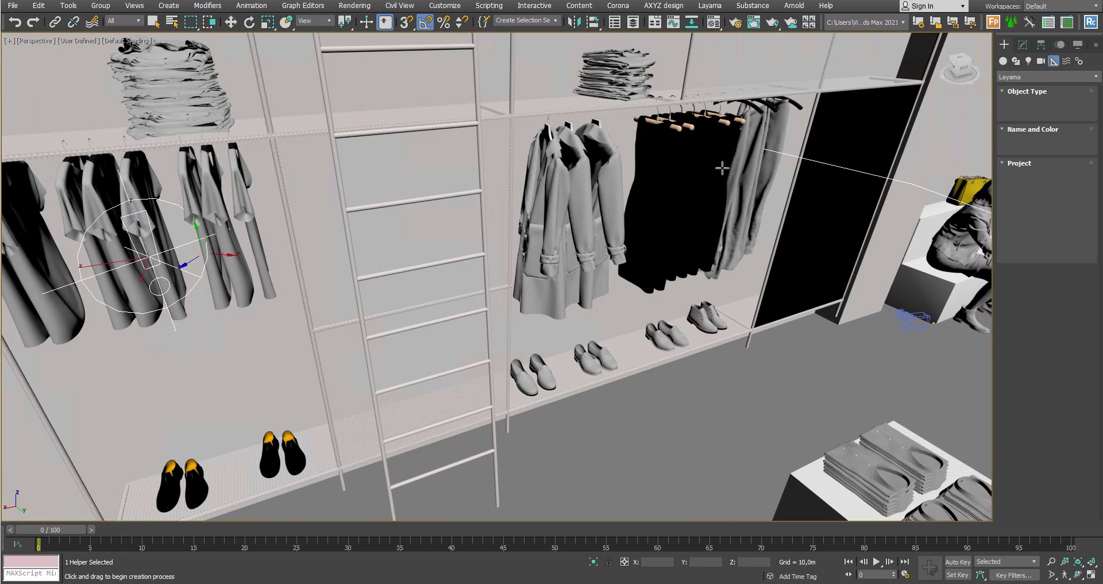
right_click(615, 217)
drag(589, 205, 618, 221)
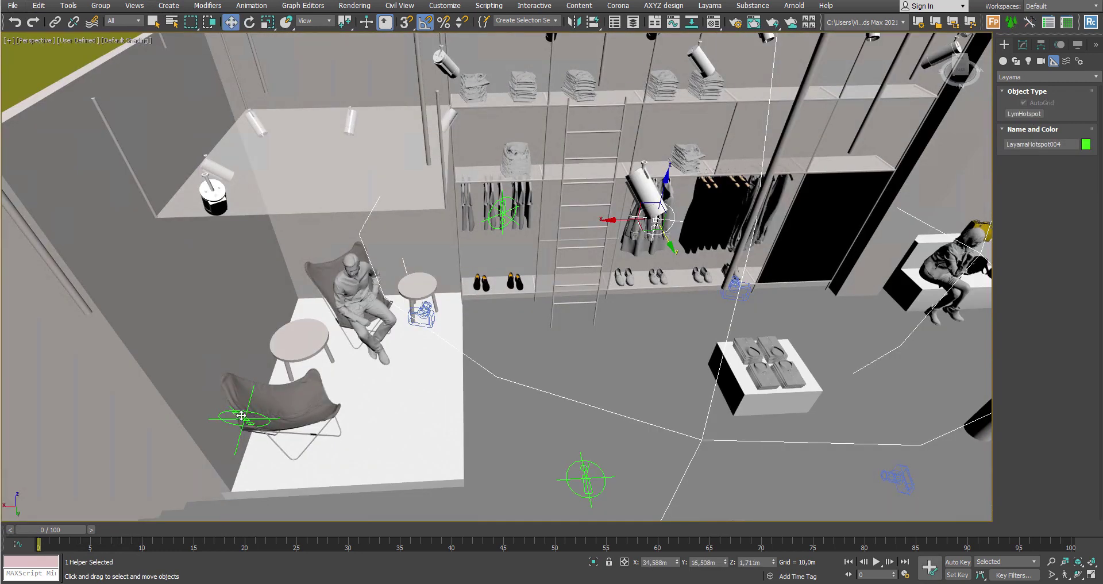
Rename the butterfly chair's hotspot as LayamaHotspotChair and the floor hotspot as LayamaHotspotFloor
drag(1065, 143, 1050, 144)
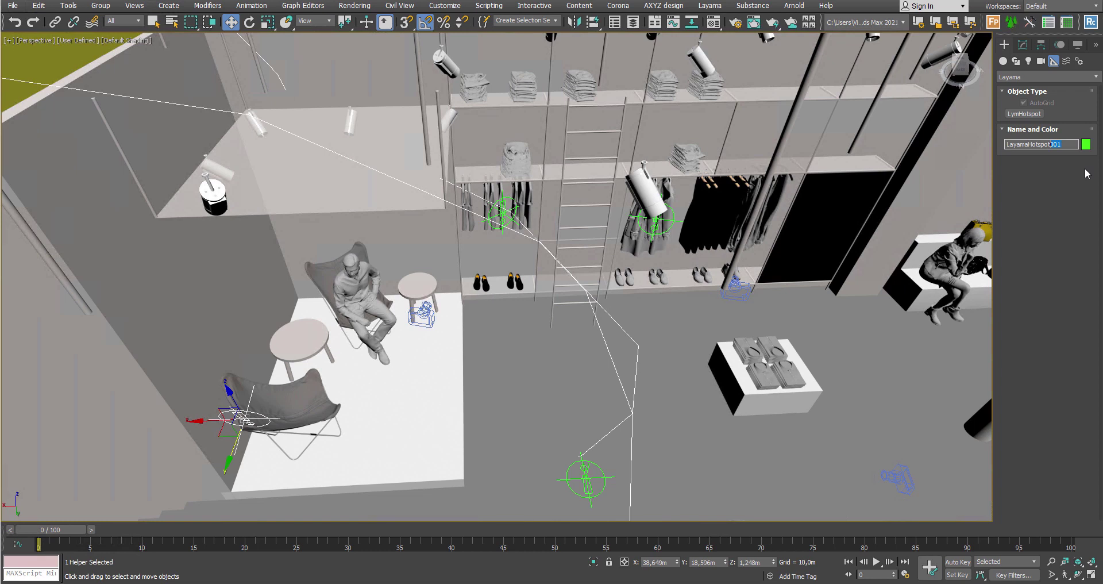
text(Chair)
click(588, 478)
drag(1071, 145, 1050, 144)
text(Floo)
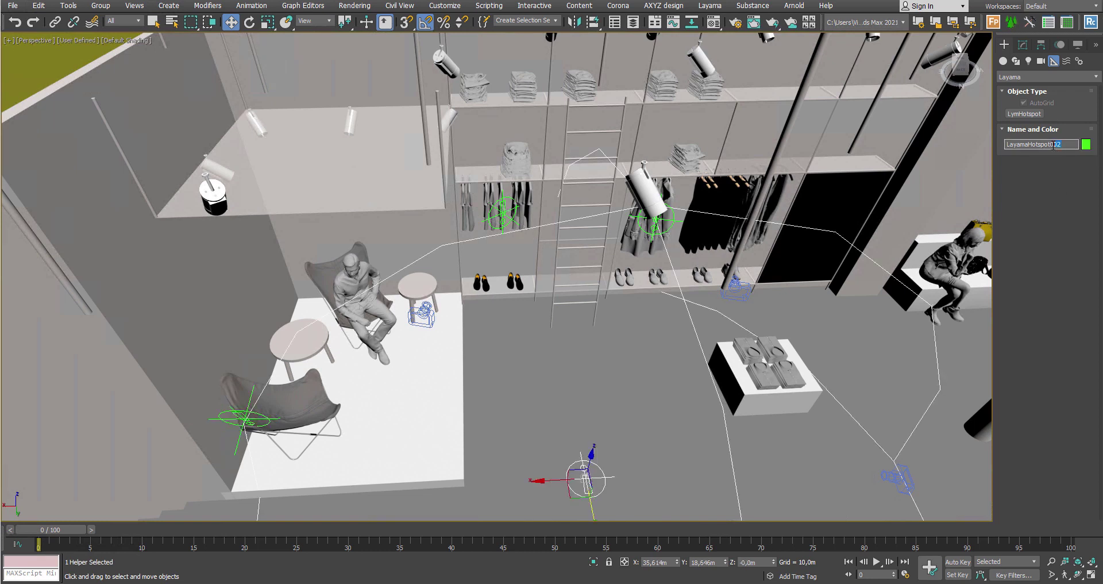
text(r)
Rename the hanging shirts' hotspot as LayamaHotspotShirt and the coats' hotspot as LayamaHotspotCoat
click(502, 212)
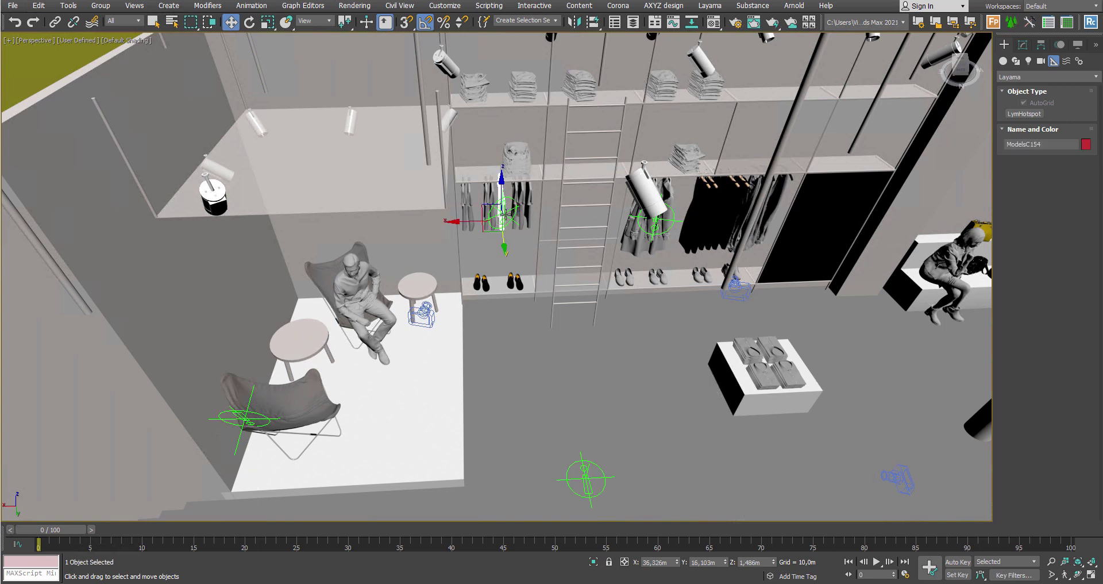
scroll(516, 210, up, 5)
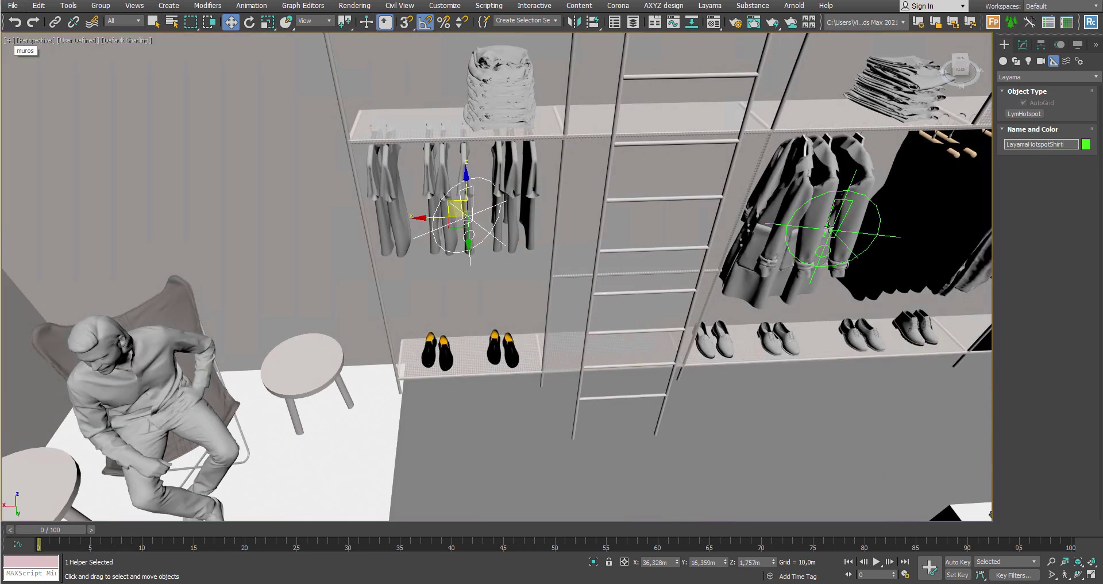
click(829, 227)
text(Coat)
scroll(839, 241, down, 3)
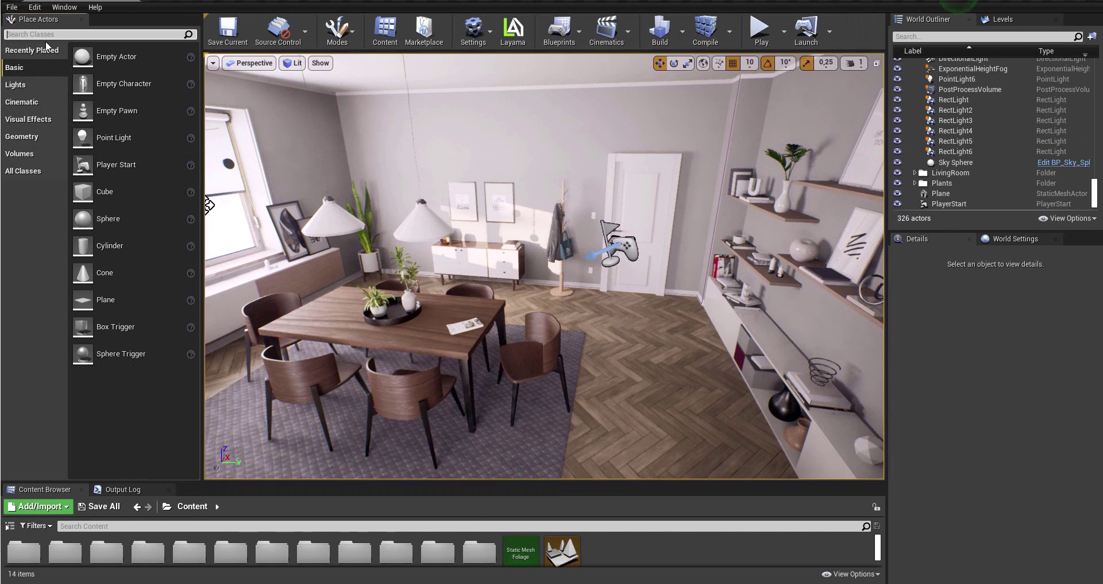
In Unreal Editor, find the Layama Hotspot actor and place it in front of the white door at location 270, 150, 100
text(layama)
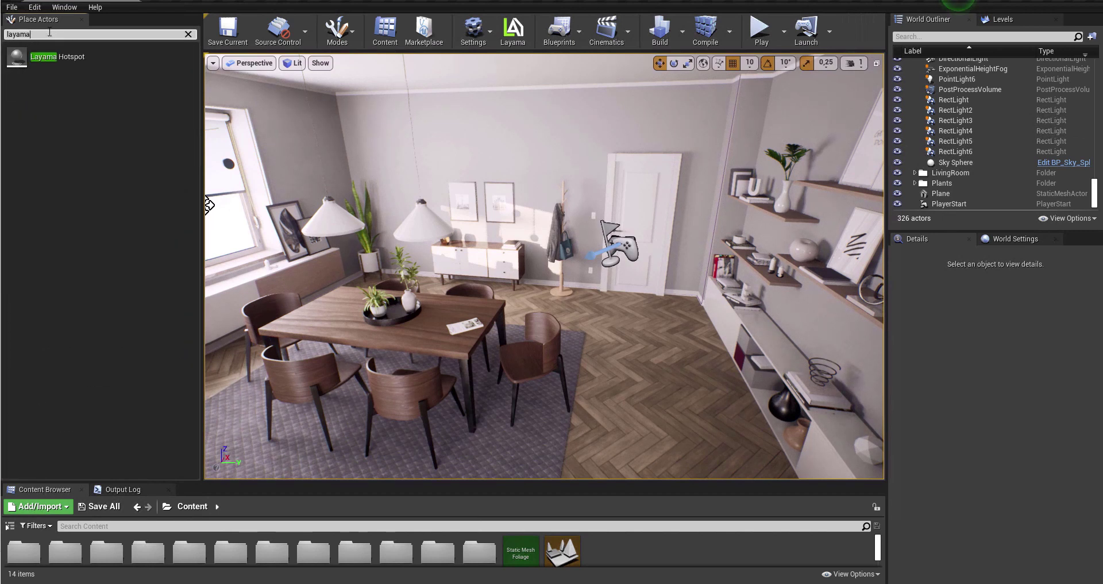
drag(58, 56, 241, 158)
drag(606, 345, 636, 225)
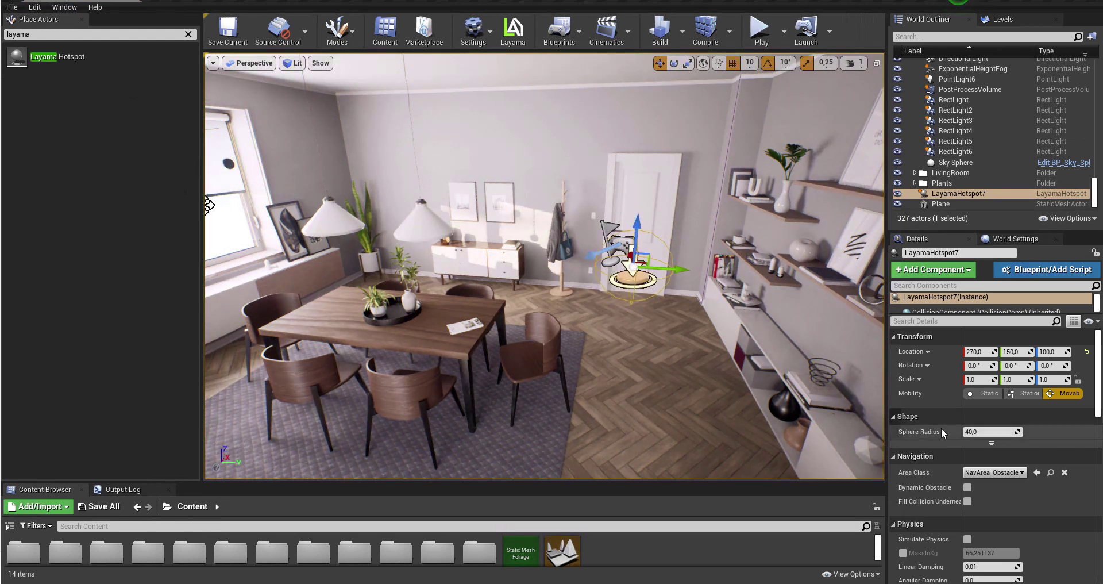
Set the sphere radius of the hotspot by the door to 150
click(976, 431)
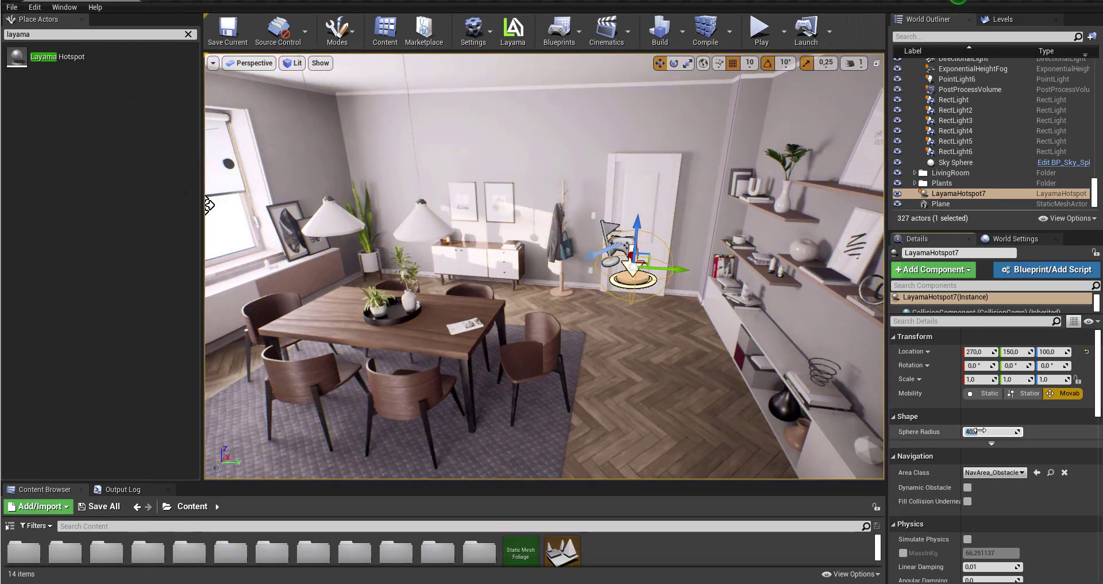
text(15)
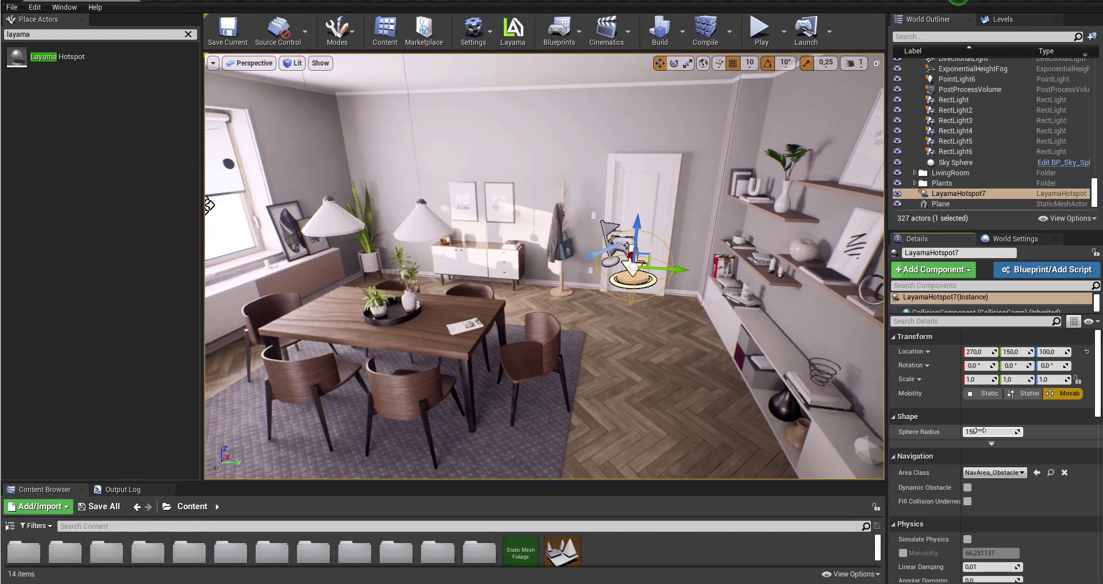
key(Return)
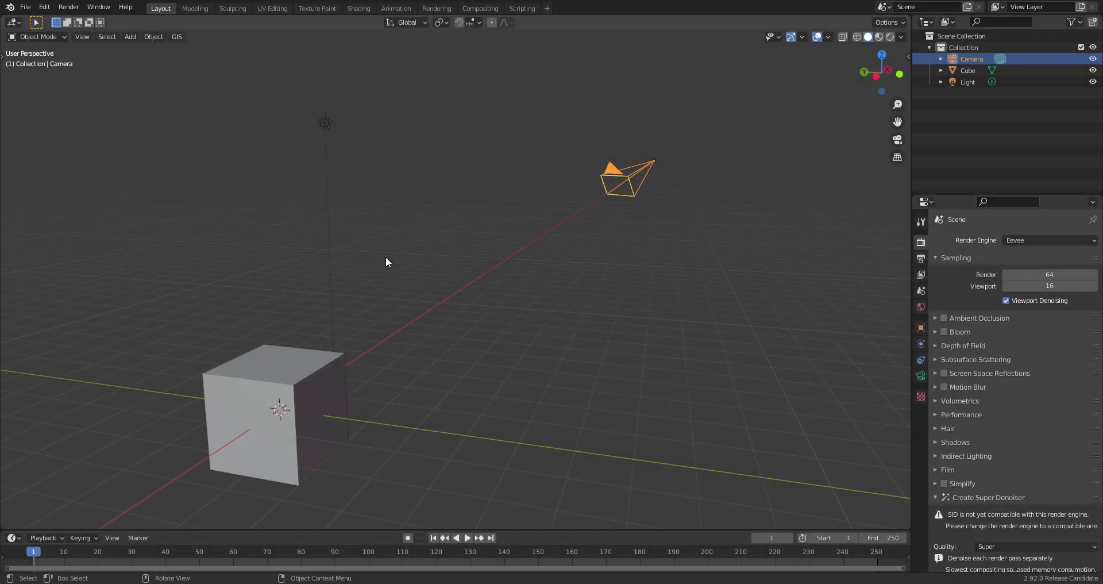
In Blender, add a Layama Hotspot to the scene around the default cube
middle_drag(386, 257, 400, 278)
key(shift+a)
mouse_move(398, 279)
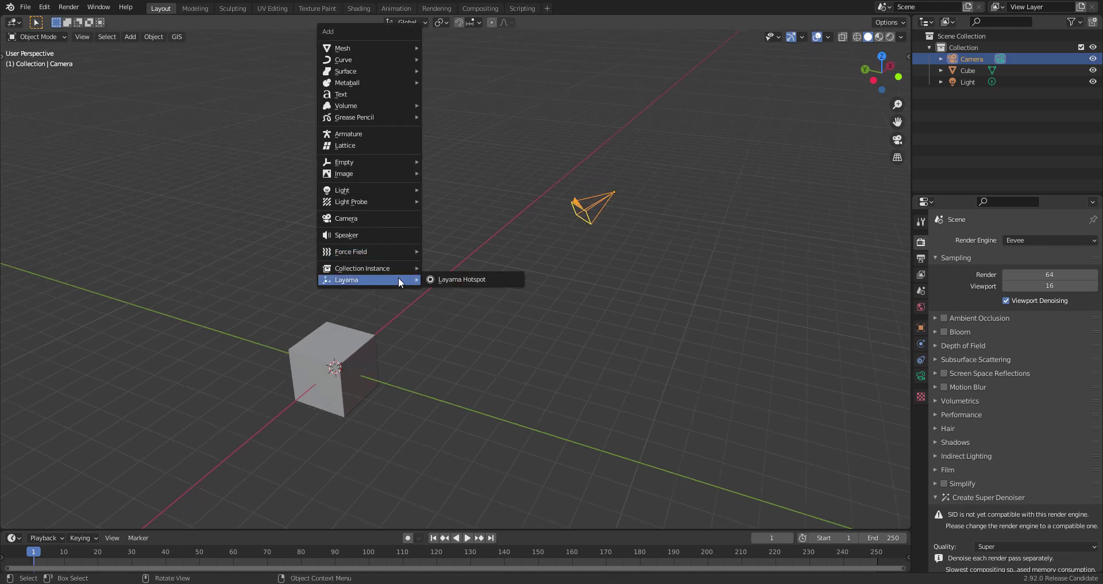
click(443, 276)
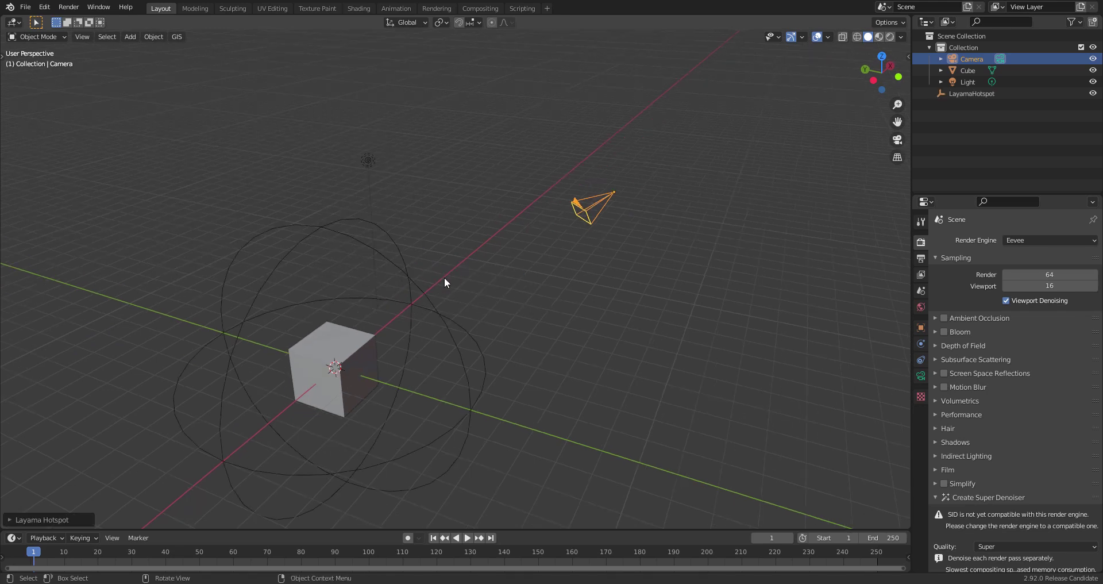
Move the Layama hotspot away from the cube towards the camera and adjust the size of its sphere display
scroll(417, 355, down, 2)
click(456, 326)
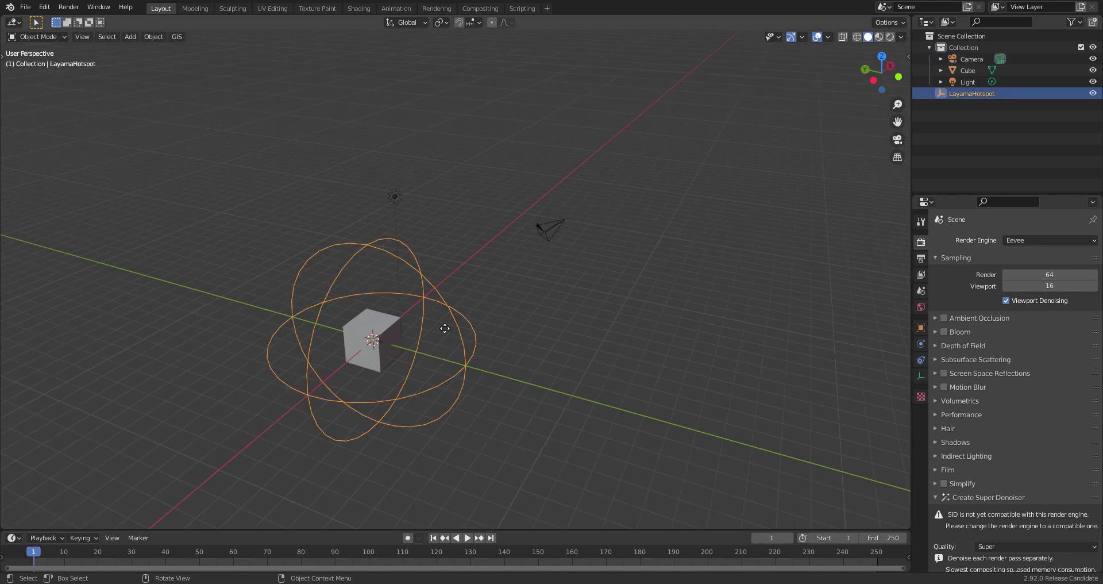
key(g)
click(524, 302)
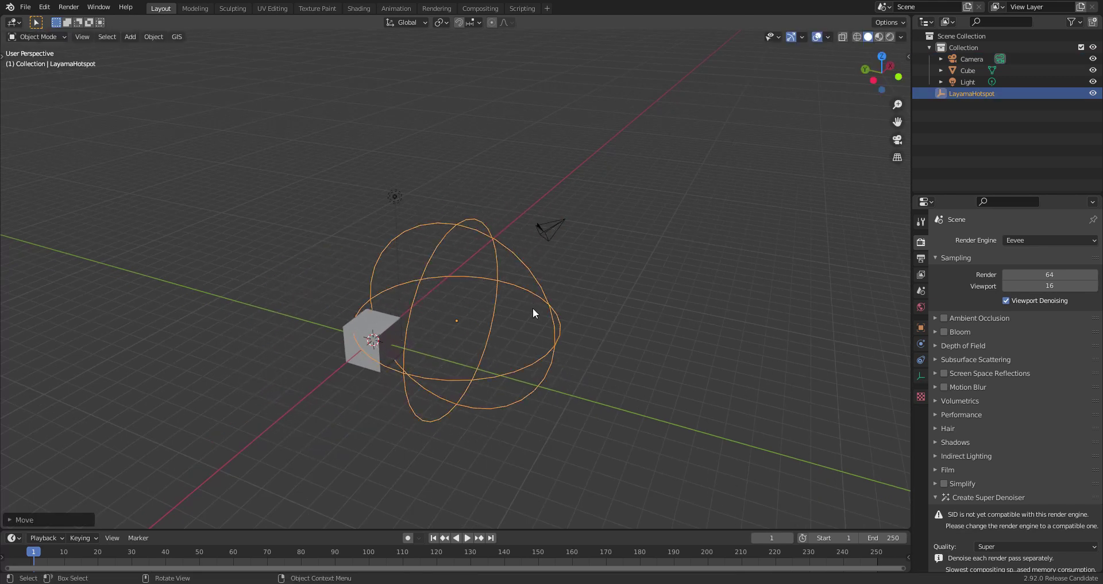
click(921, 377)
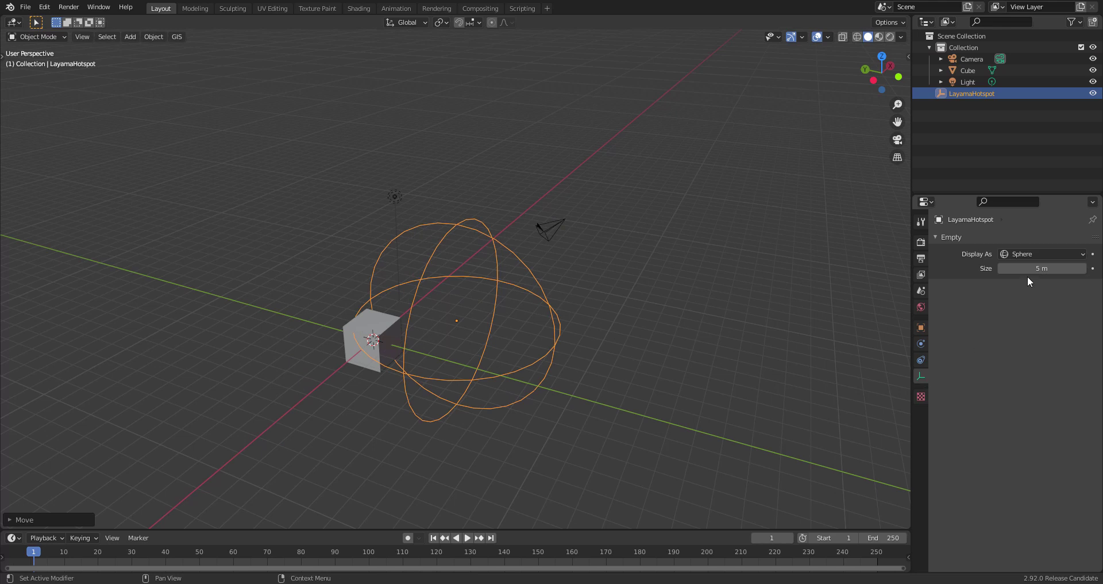
drag(1029, 268, 1042, 269)
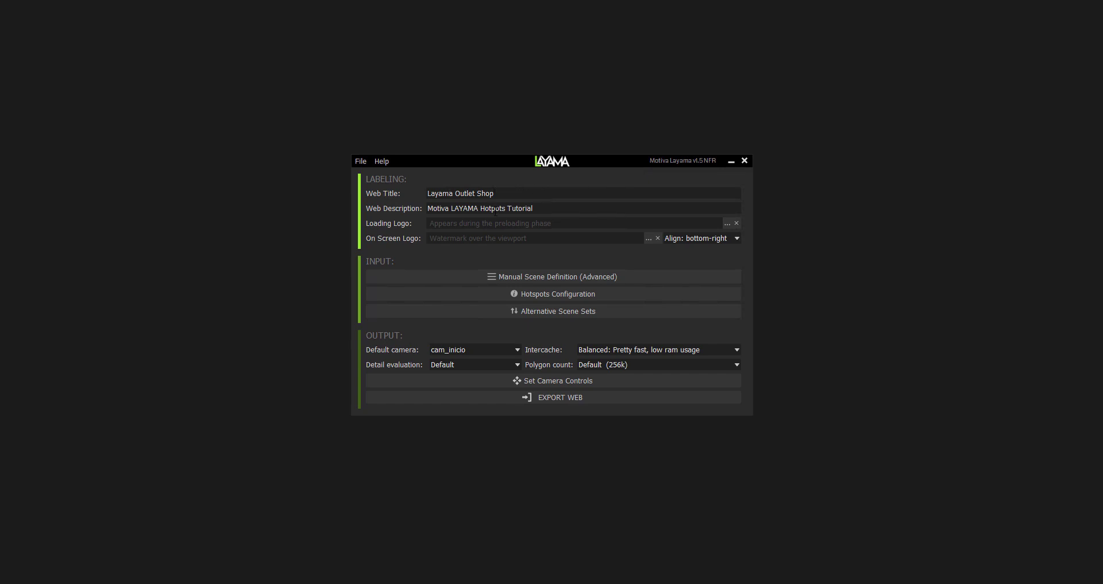
In Layama, review the alternative scene sets and assign plan.jpg as the data file of LayamaHotspotFloor in the hotspots configuration
click(568, 314)
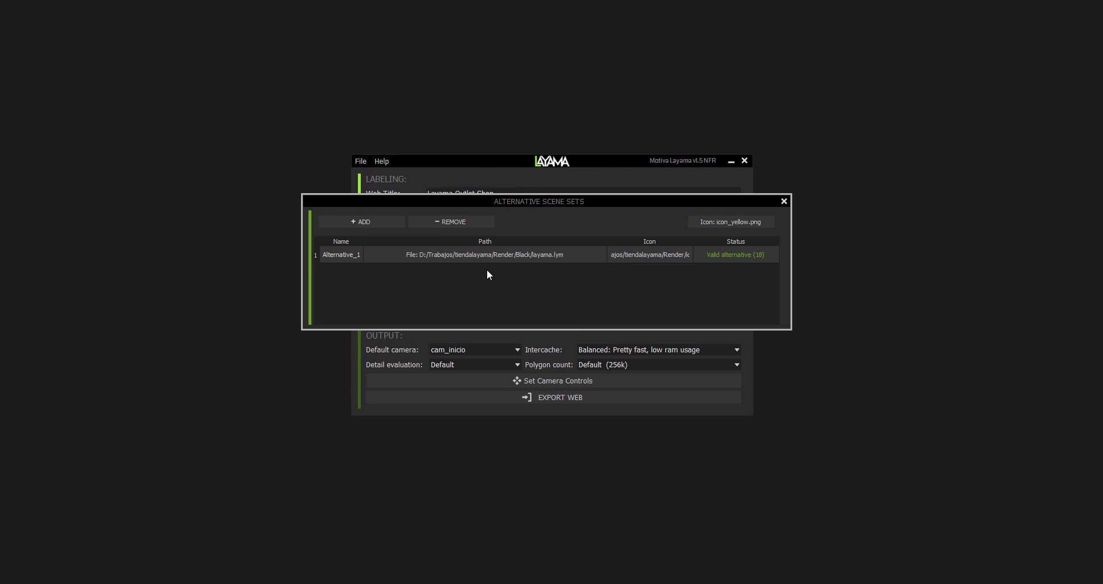
click(783, 201)
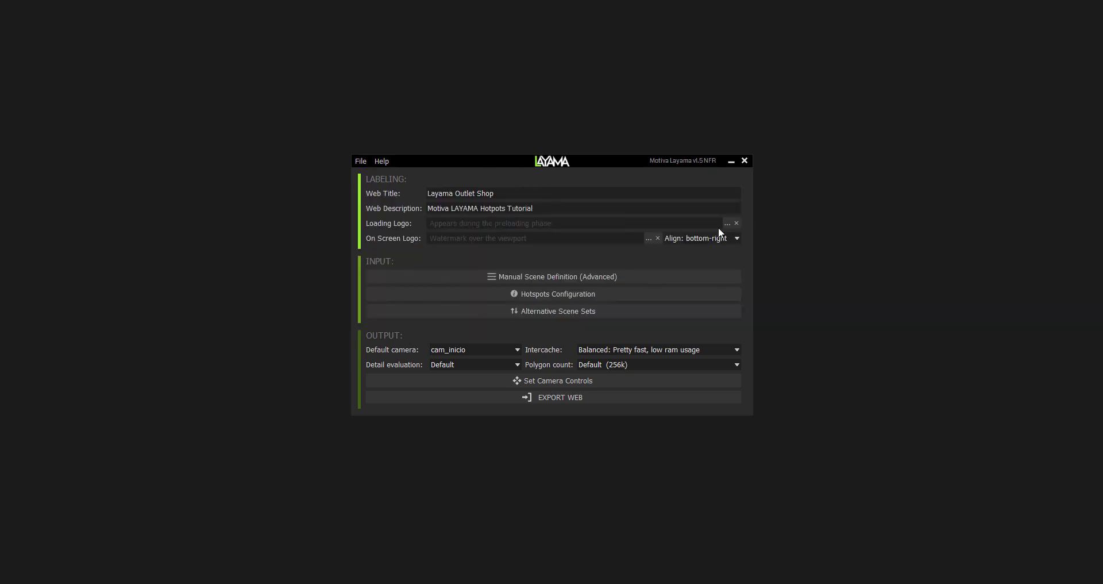
click(549, 294)
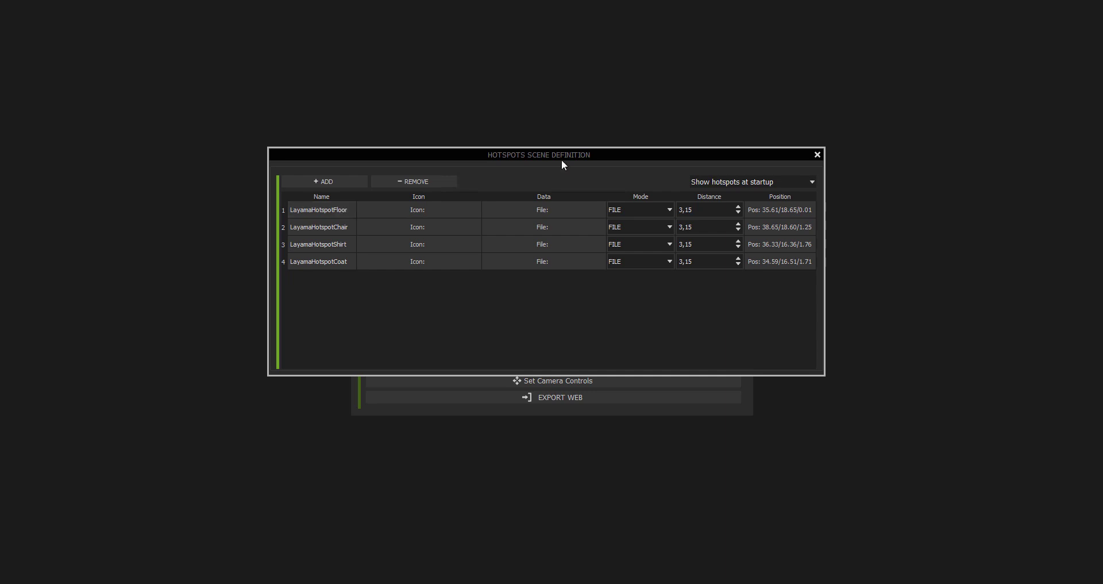
click(560, 209)
click(404, 317)
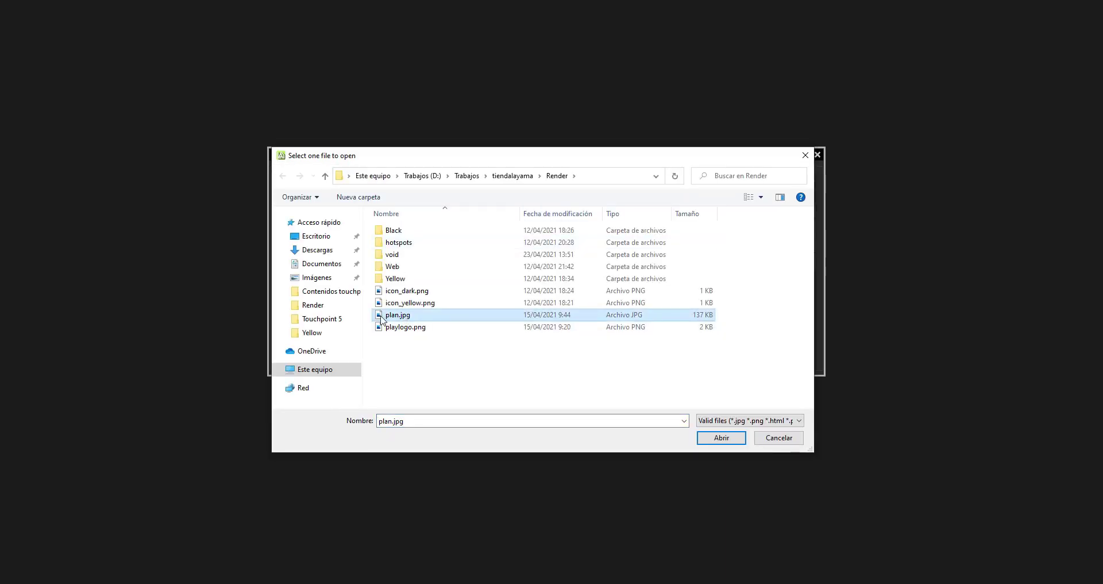
click(718, 438)
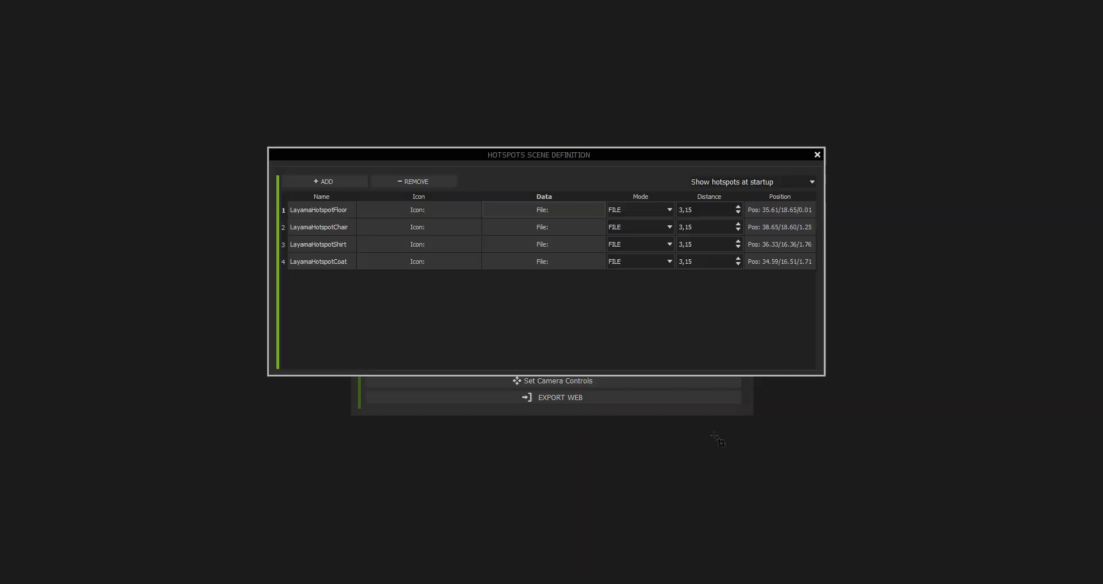
Set LayamaHotspotChair to LINK New window mode and save the copied Wikipedia butterfly chair address as its URL
click(617, 229)
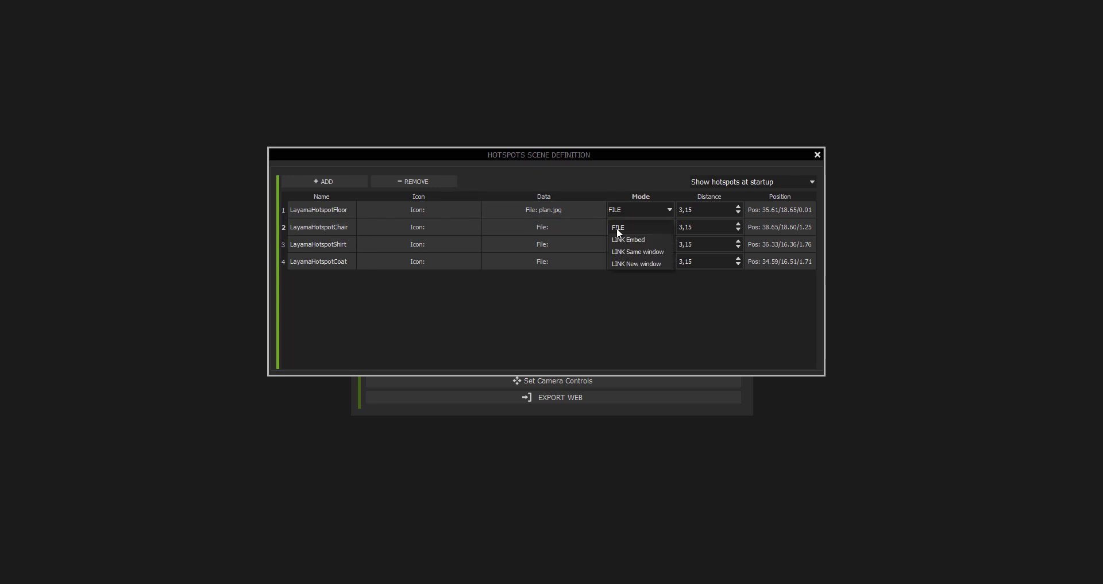
click(636, 263)
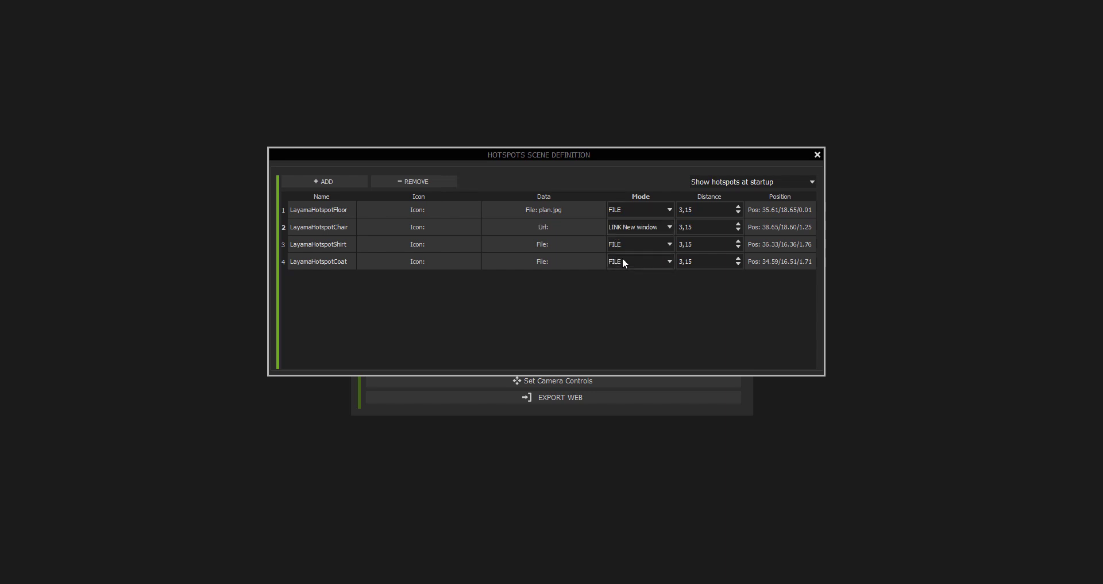
click(553, 231)
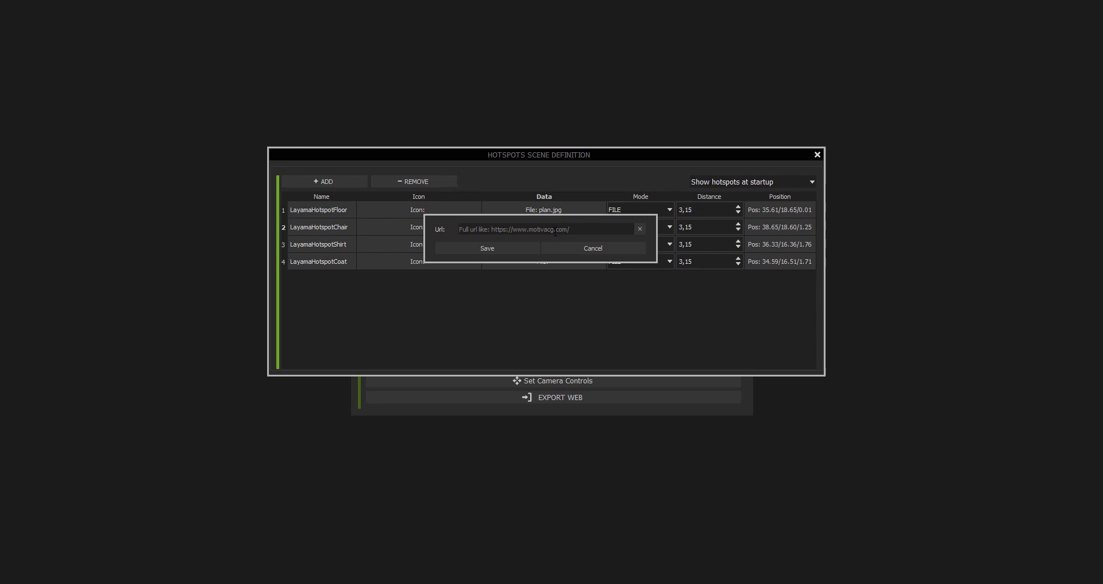
key(ctrl+v)
click(487, 248)
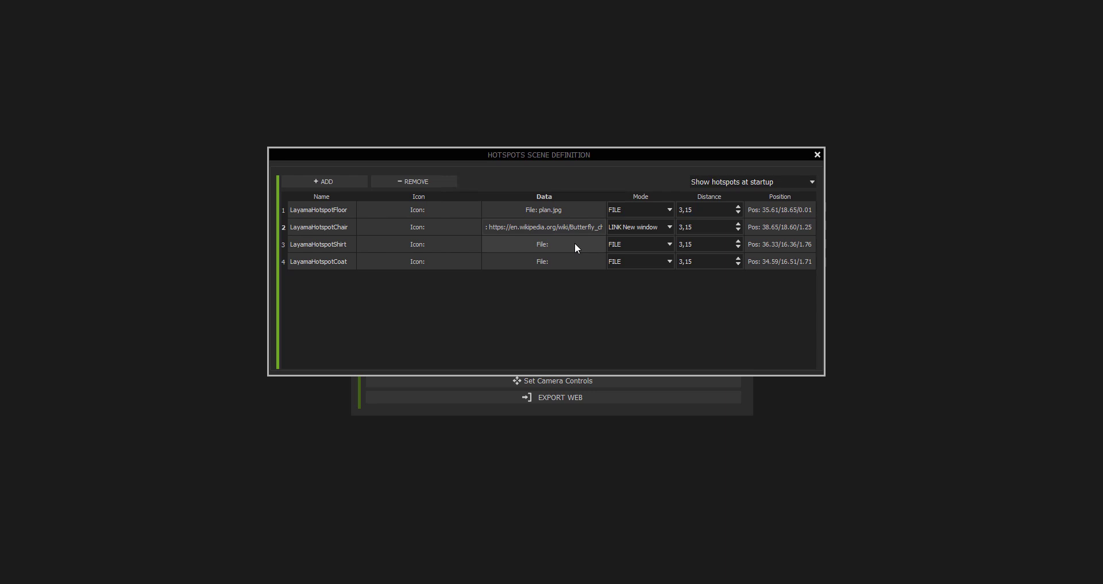
Set LayamaHotspotShirt to LINK Same window mode and save the copied Best-Sellers Womens Tops Tees Blouses page address as its URL
click(647, 244)
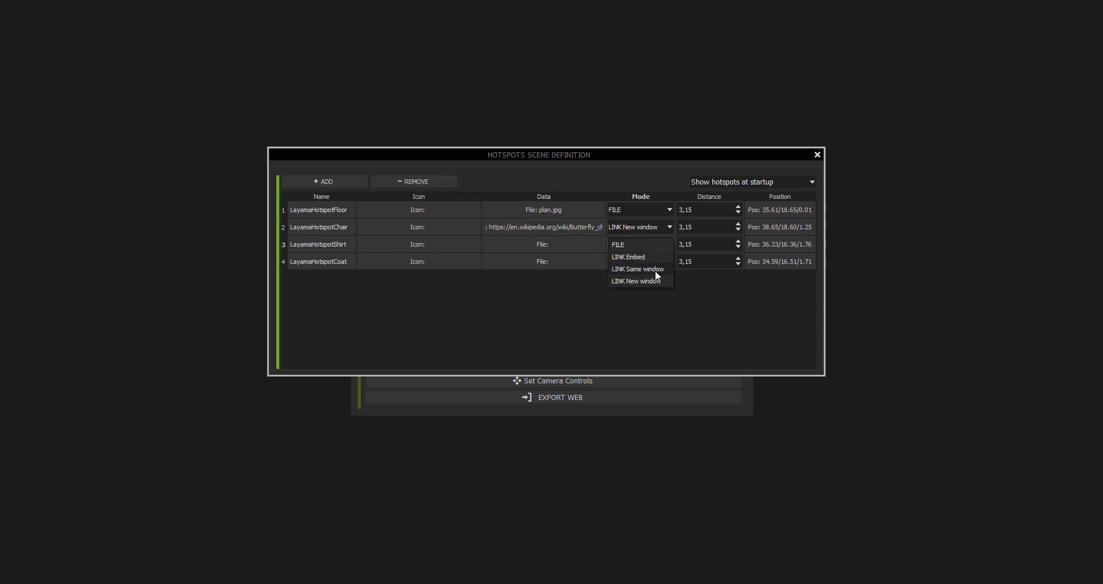
click(655, 269)
click(576, 246)
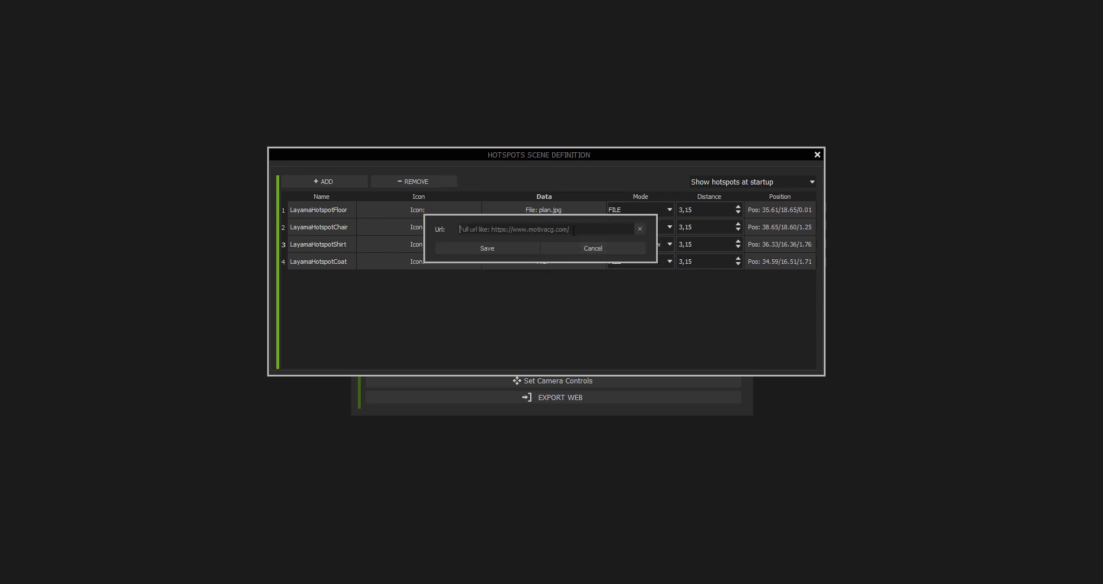
key(ctrl+v)
click(516, 249)
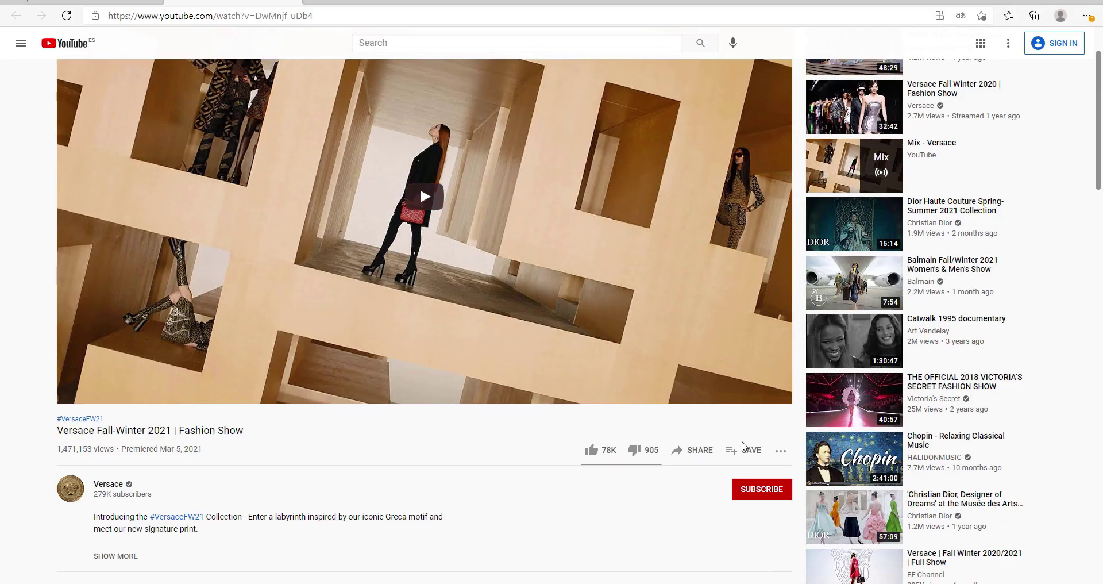
In the browser, copy the embed URL from the share options of the Versace Fall-Winter 2021 Fashion Show video on YouTube
drag(351, 10, 107, 9)
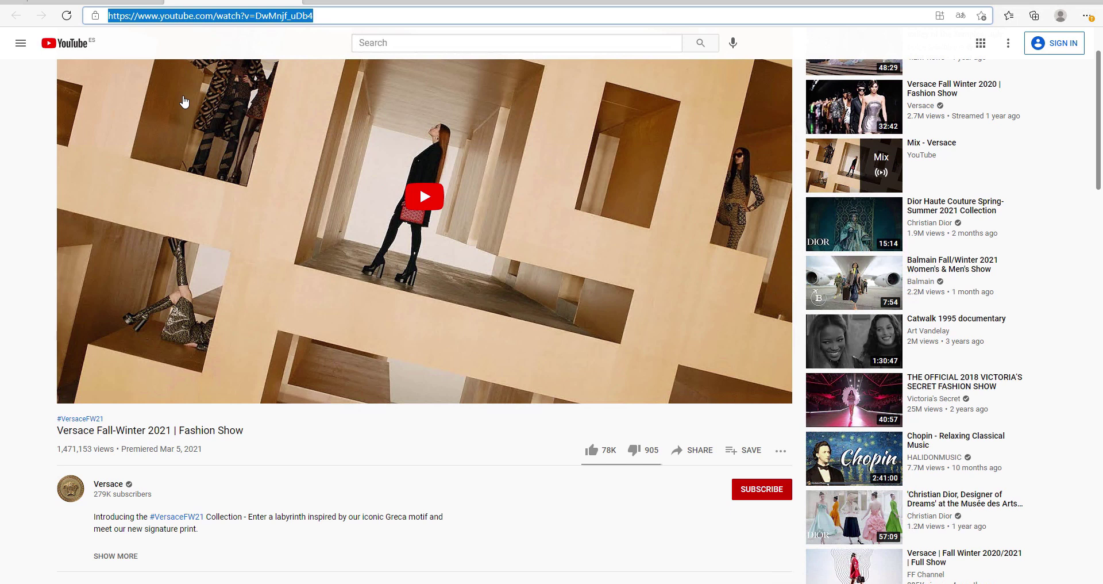
scroll(442, 241, down, 2)
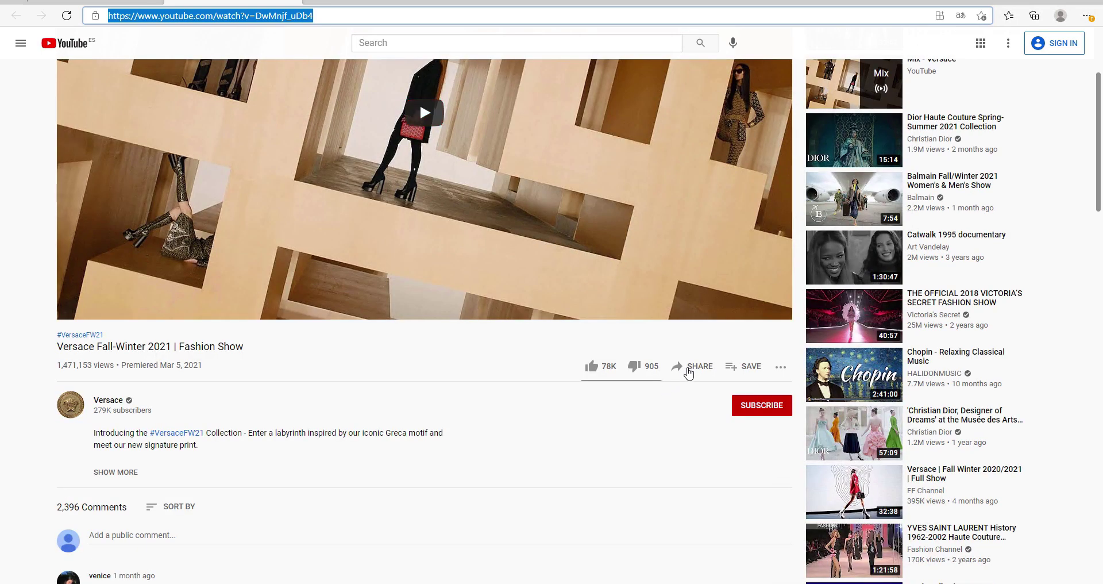
click(697, 366)
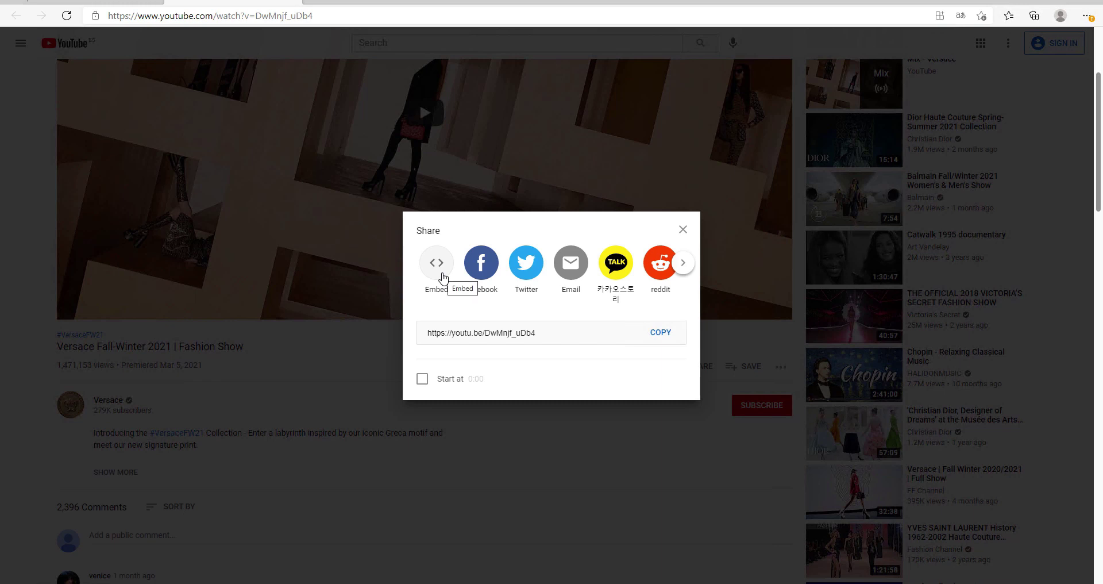
click(442, 278)
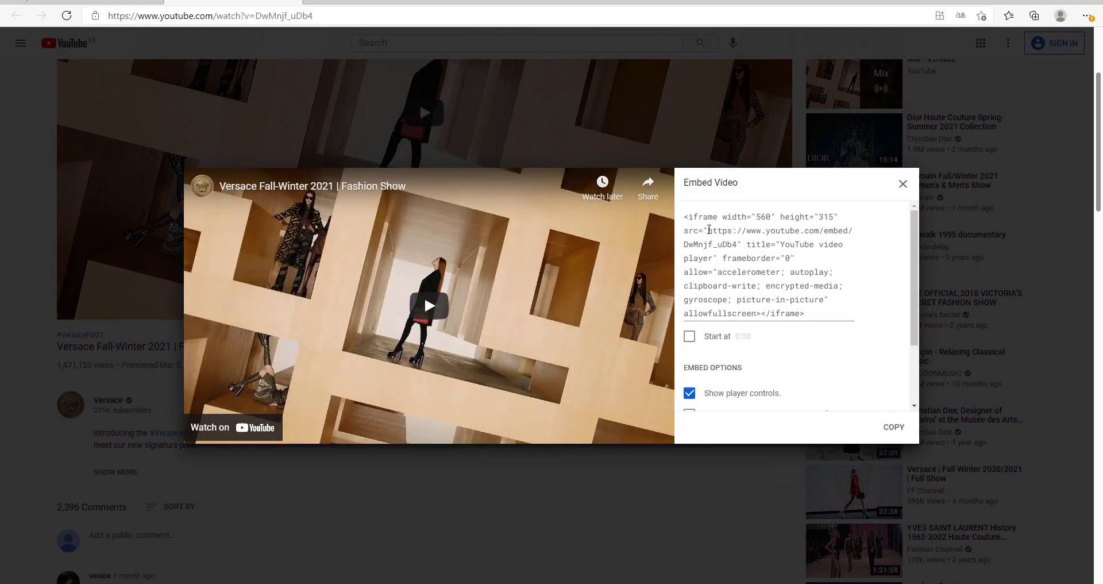
click(722, 234)
drag(722, 234, 738, 242)
key(ctrl+c)
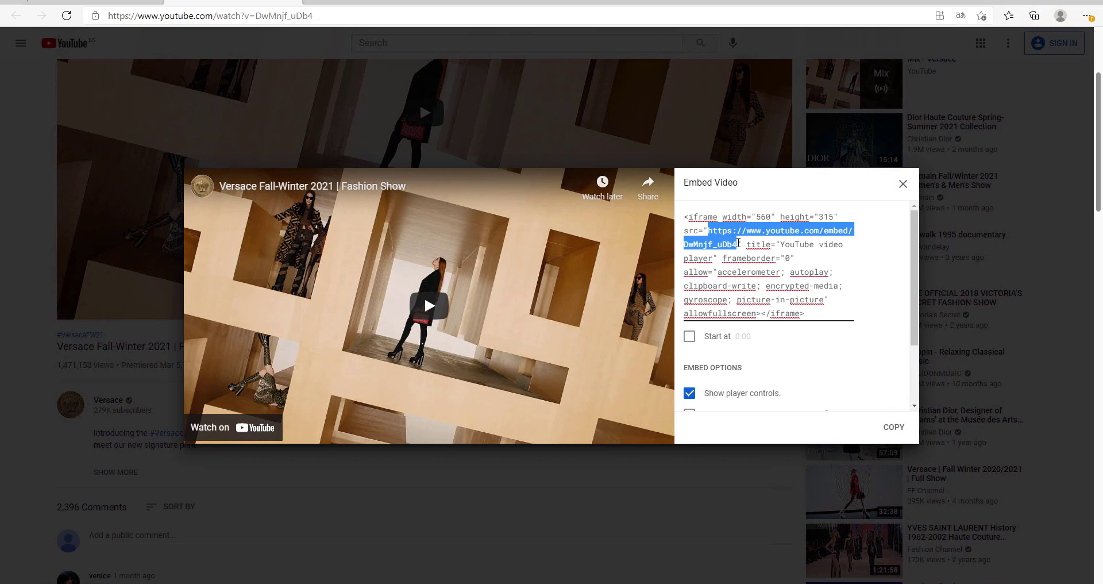
key(alt+Tab)
click(640, 262)
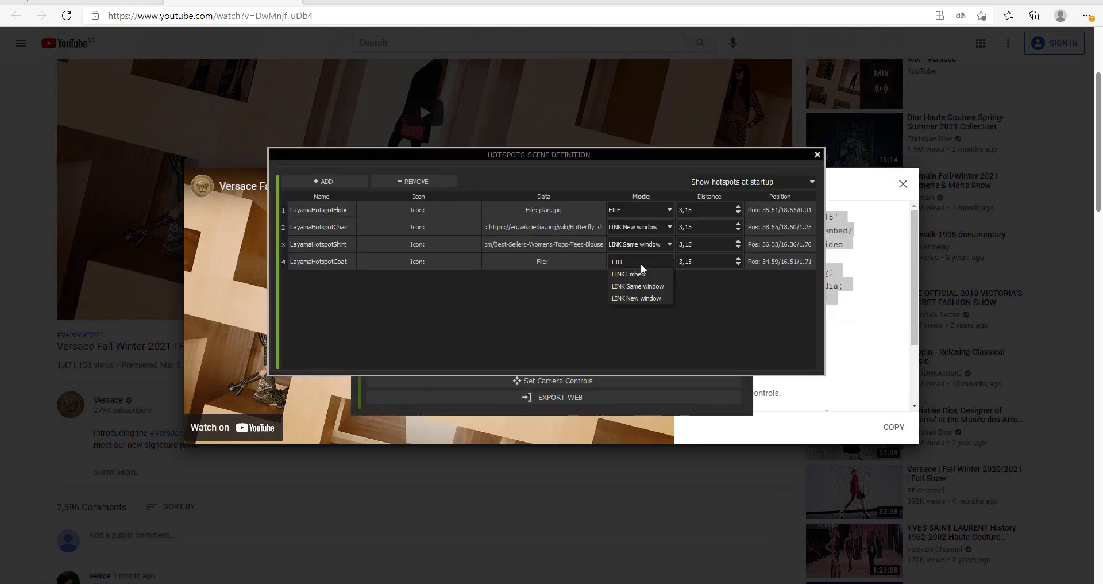
click(637, 275)
click(576, 265)
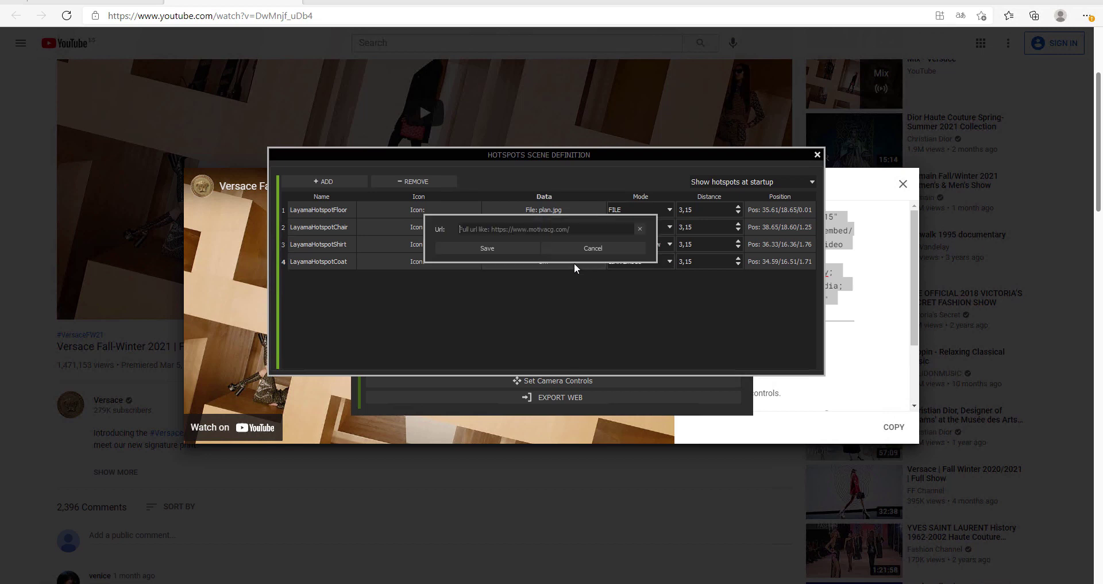
key(ctrl+v)
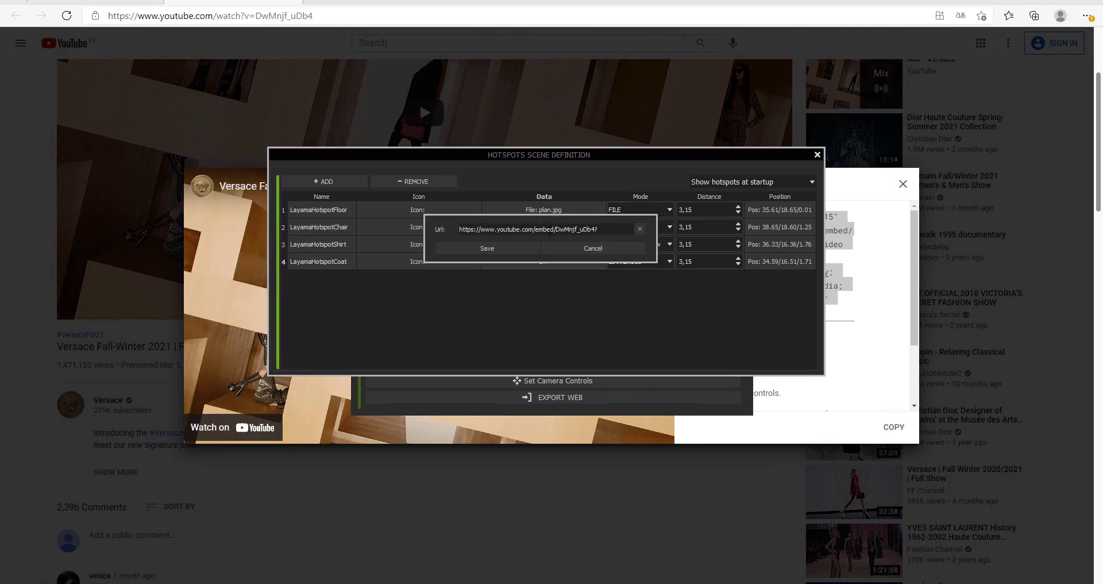
text(autoplay=1)
click(522, 247)
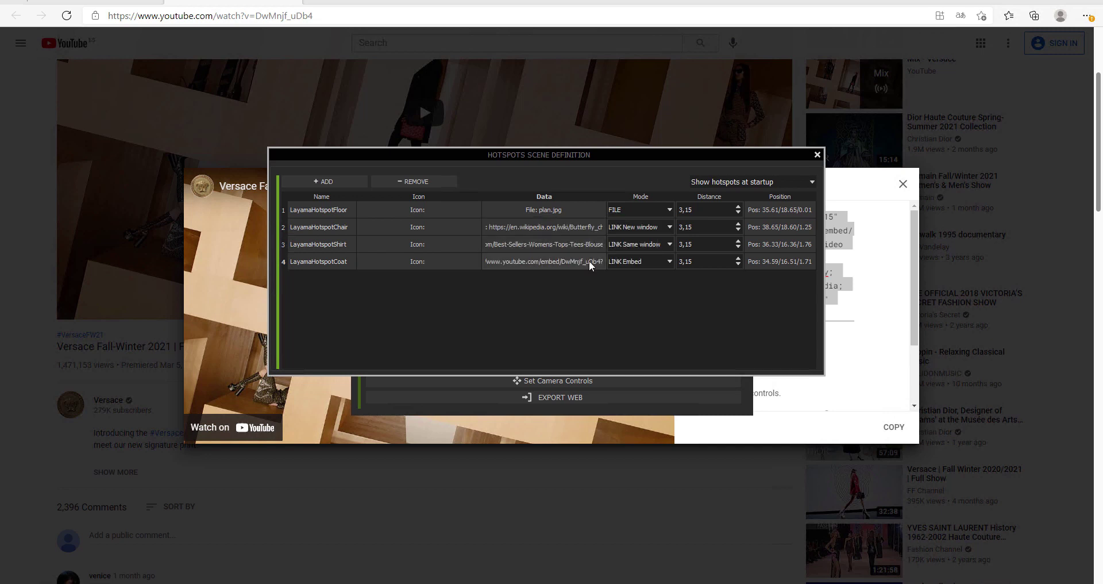
Assign playlogo.png as the icon of LayamaHotspotCoat and close the hotspots scene definition
click(416, 266)
click(427, 315)
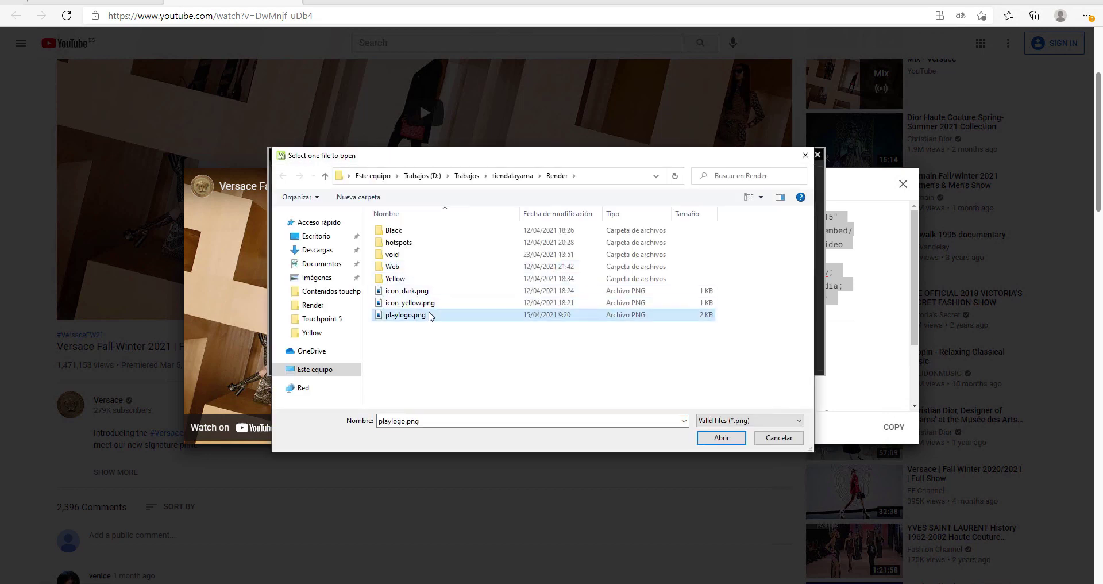
double_click(430, 316)
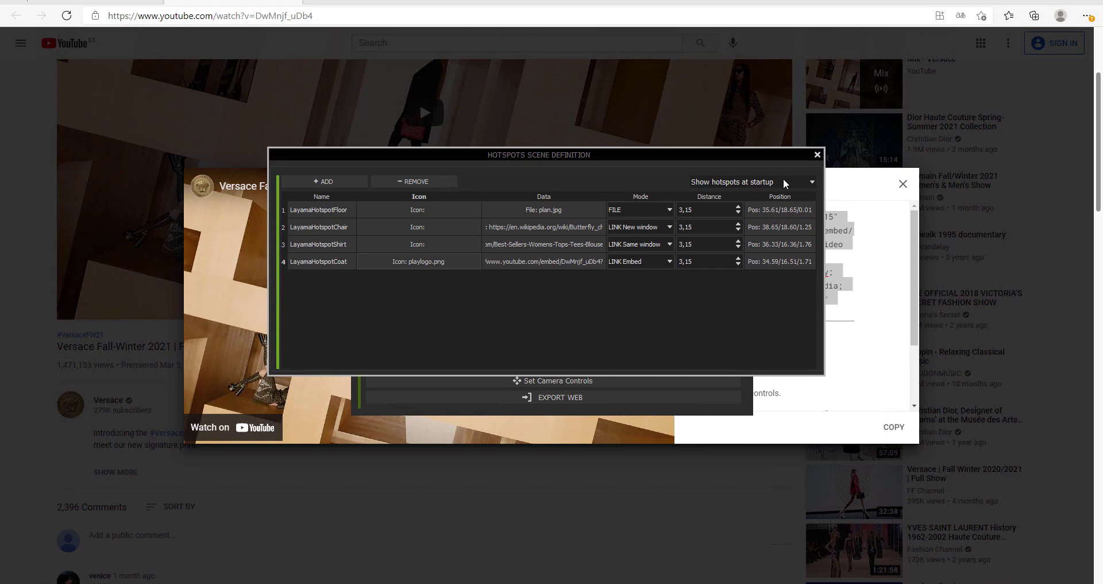
key(Escape)
Set the output intercache to Adaptive: Slowest, mid-high ram usage
scroll(642, 171, down, 6)
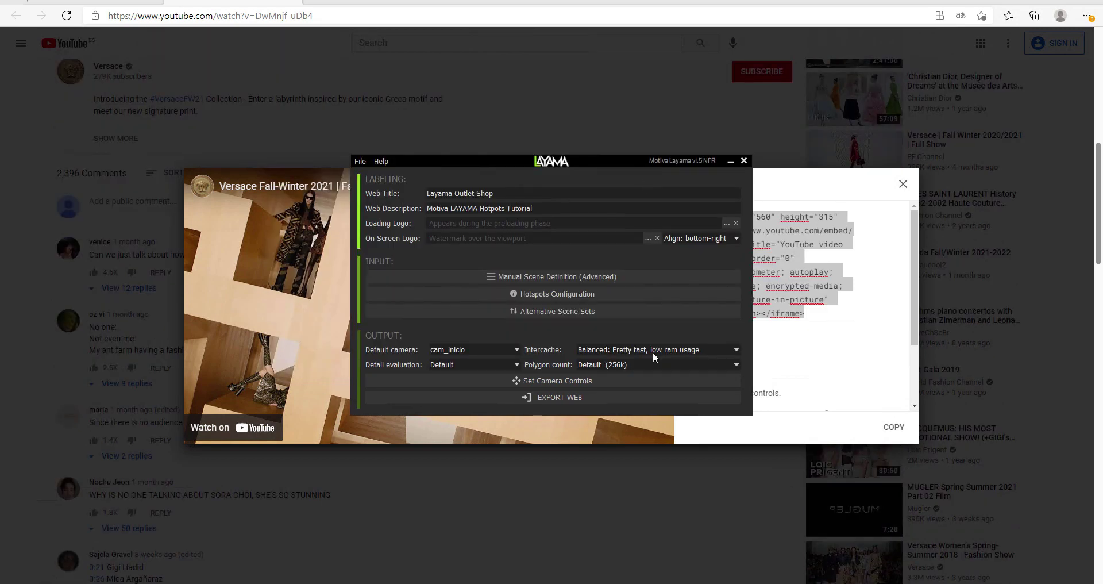
mouse_move(659, 349)
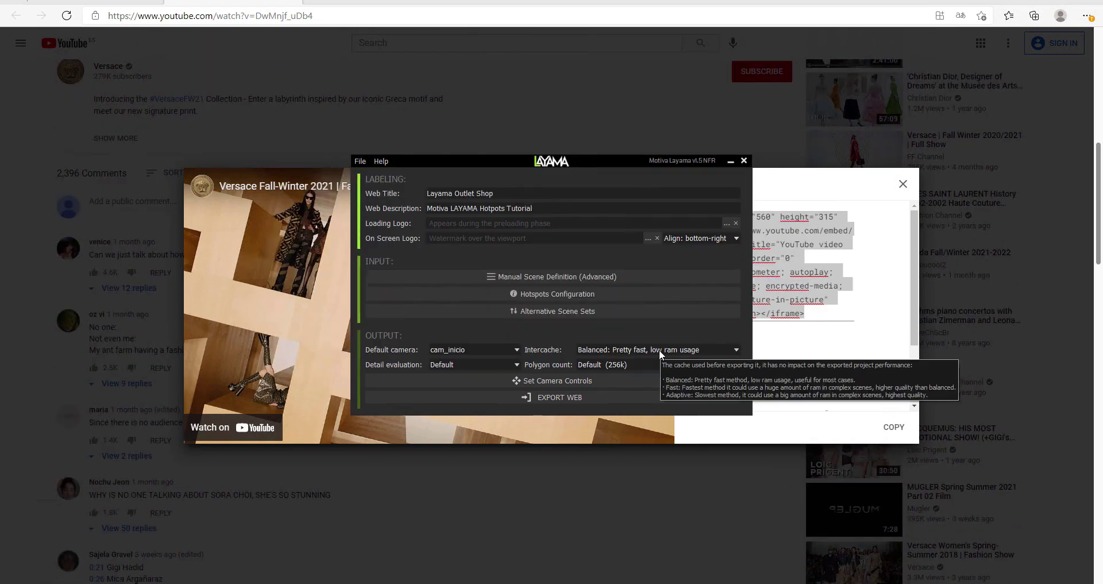
click(659, 349)
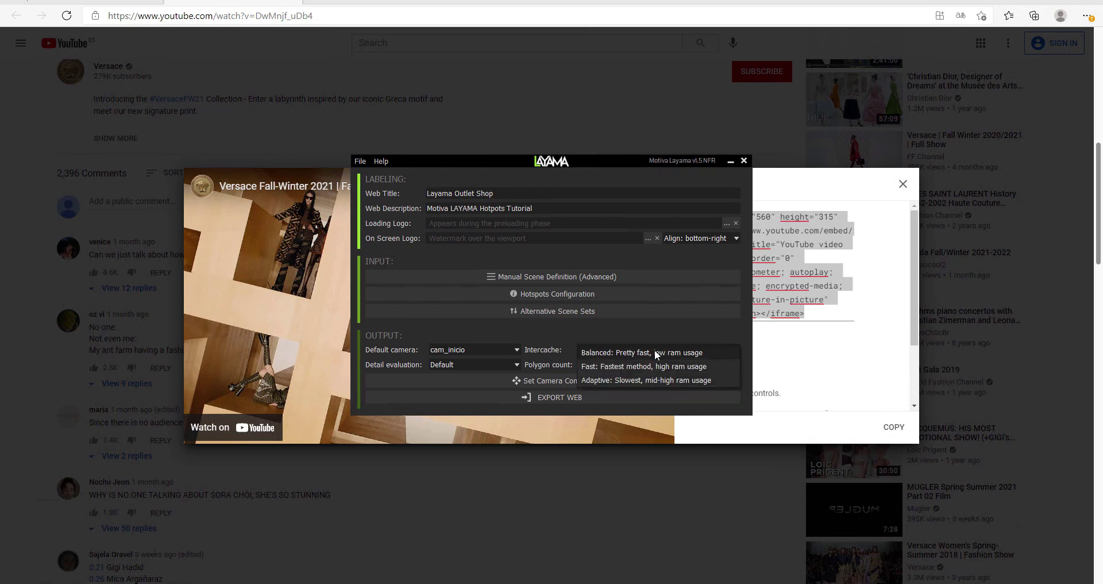
click(623, 381)
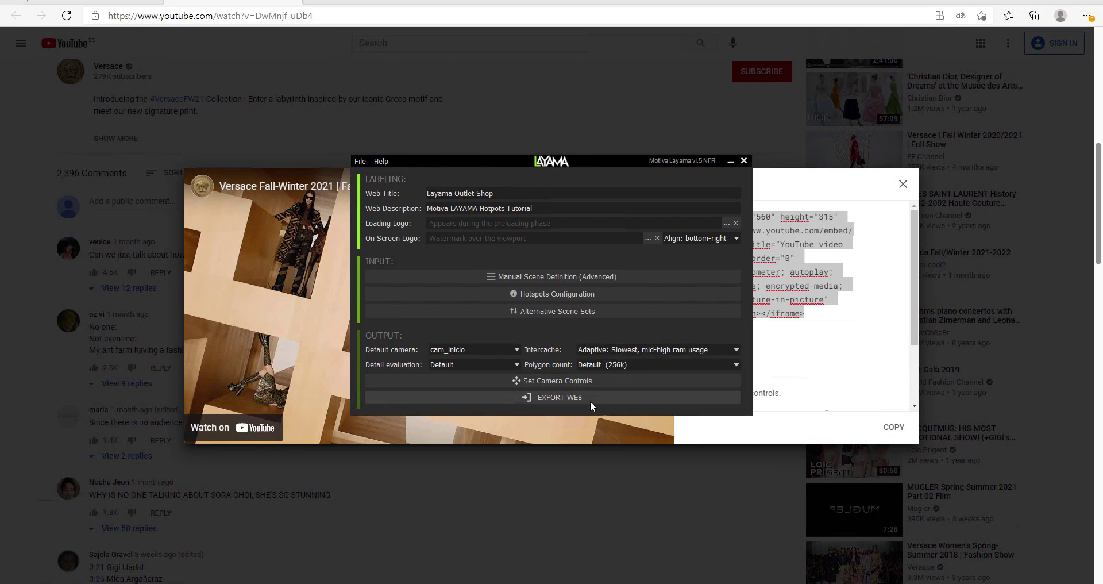
Export the web project and check the exported shop using the built-in browser
click(590, 401)
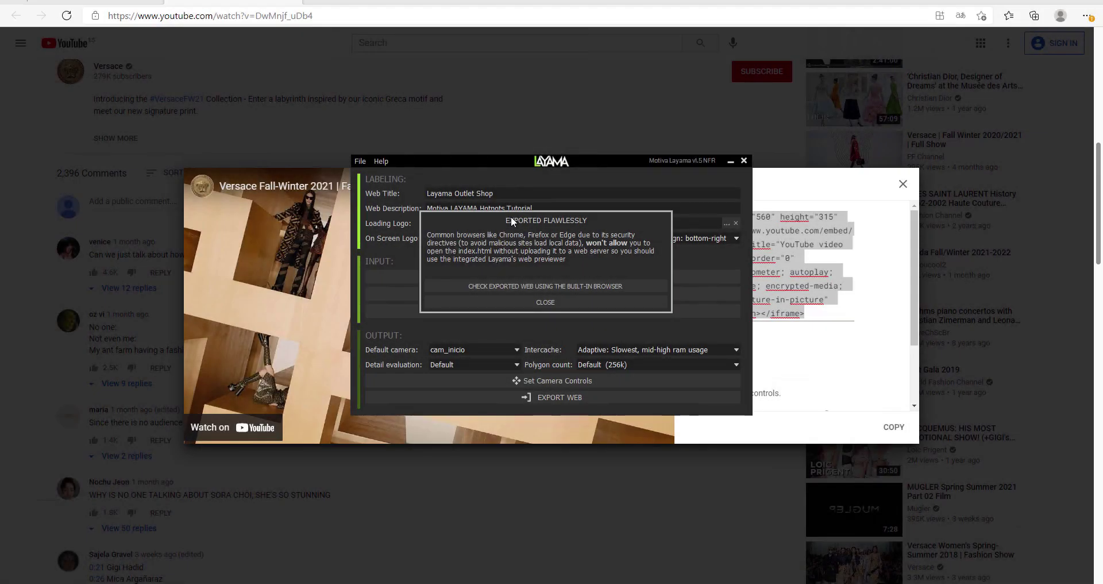
click(518, 286)
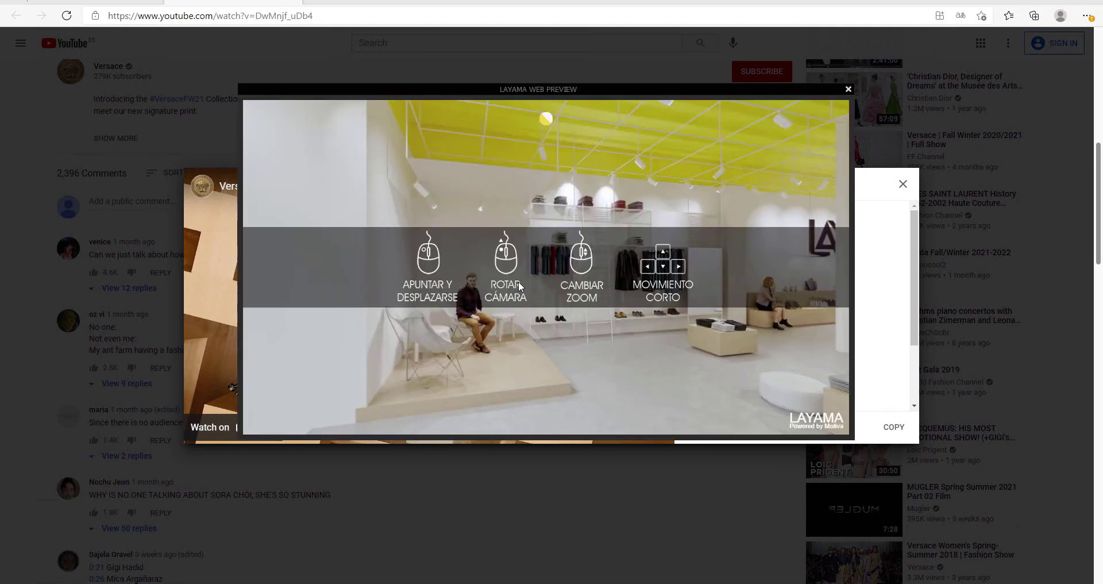
Switch the shop in the web preview to its dark-ceiling, wood-floor version and look around the interior
drag(620, 345, 671, 323)
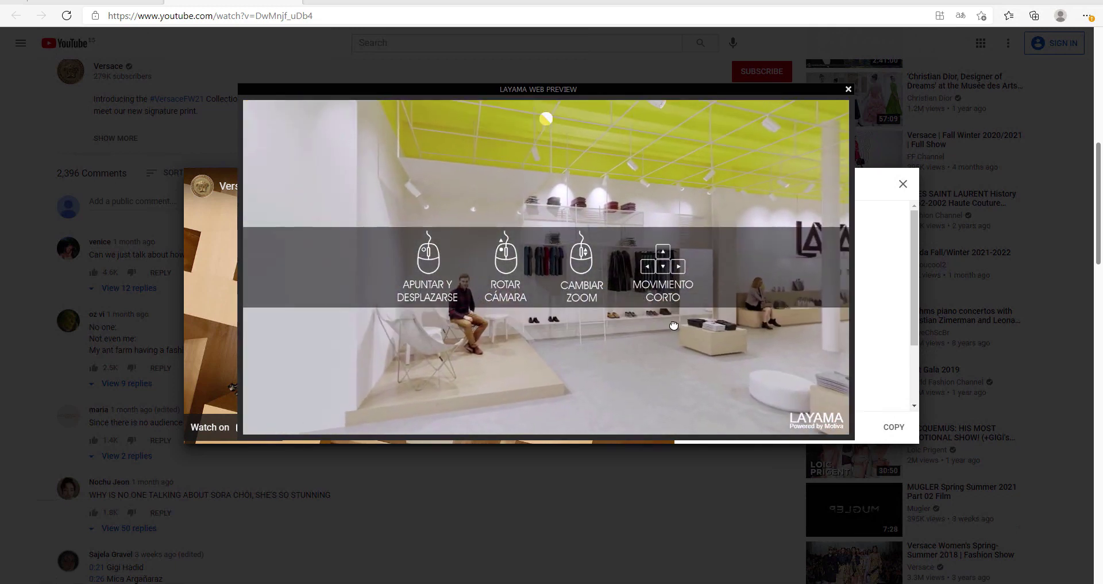
click(546, 121)
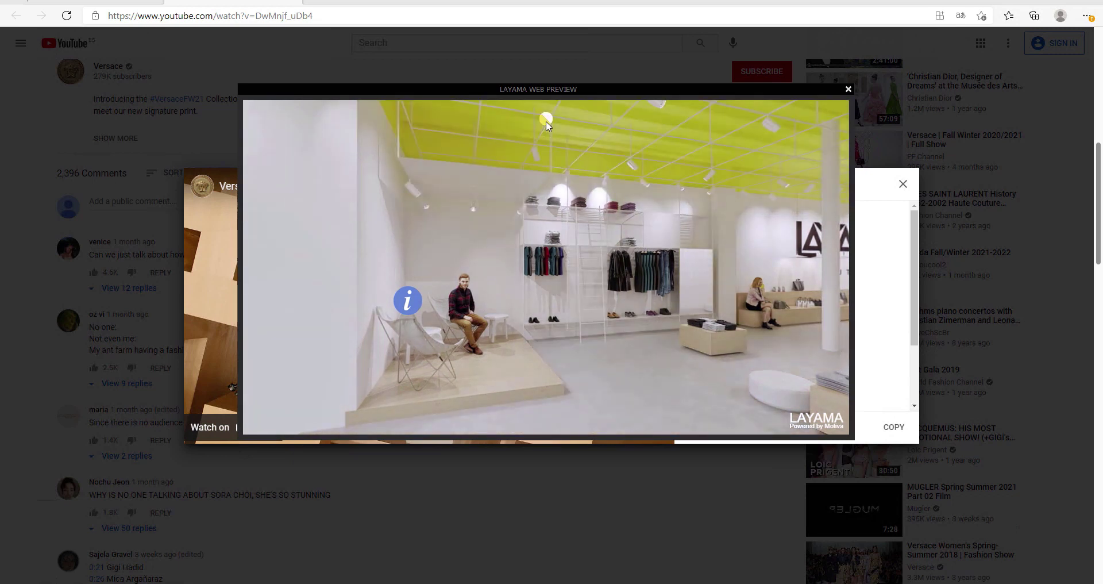
click(630, 321)
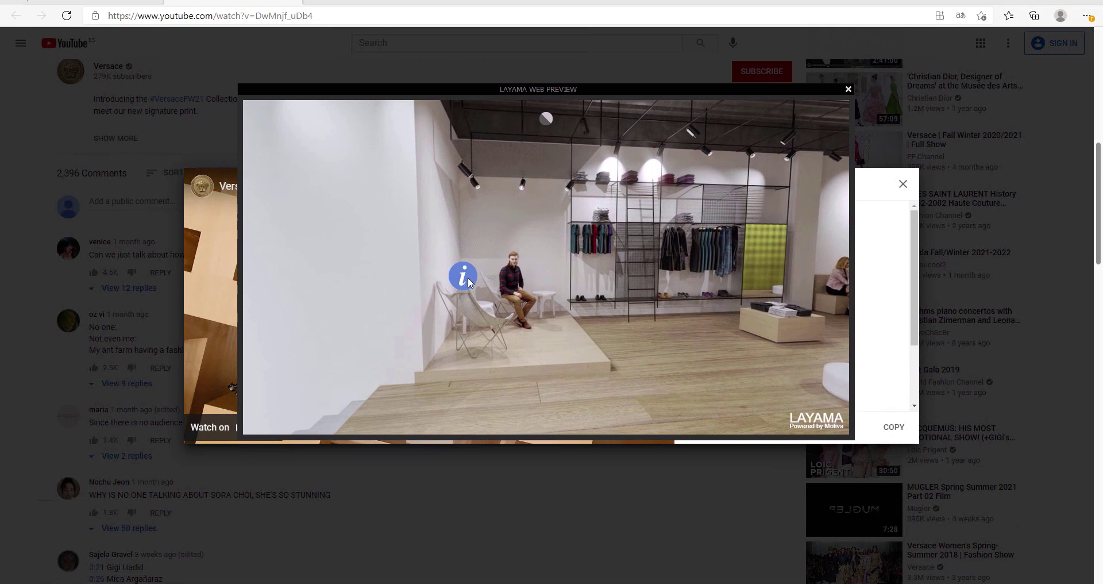
click(660, 345)
drag(581, 335, 504, 315)
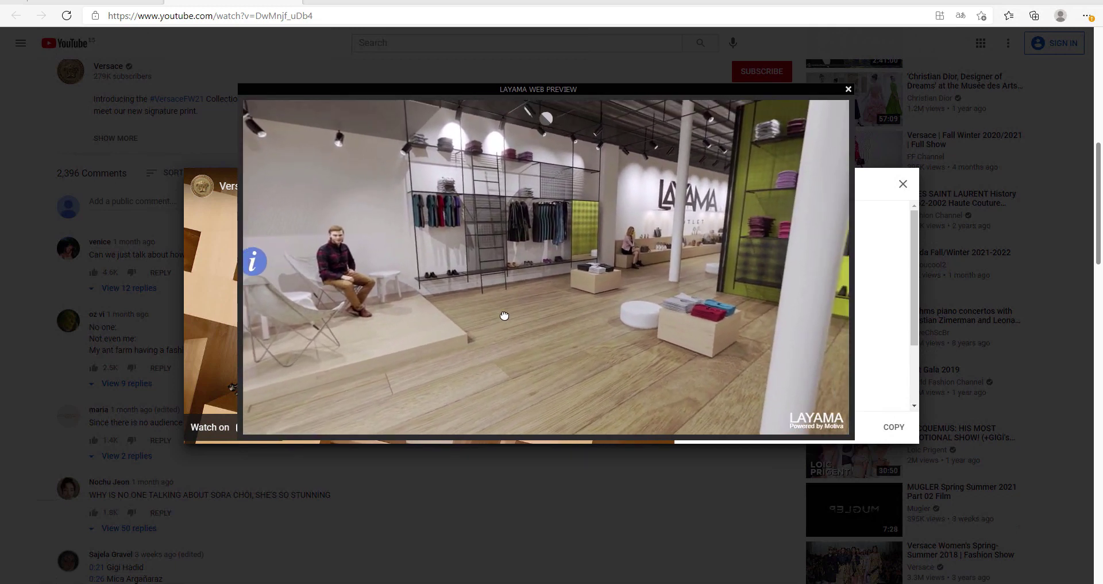
Approach the info hotspot on the floor, view its floor plan image and close it
click(577, 295)
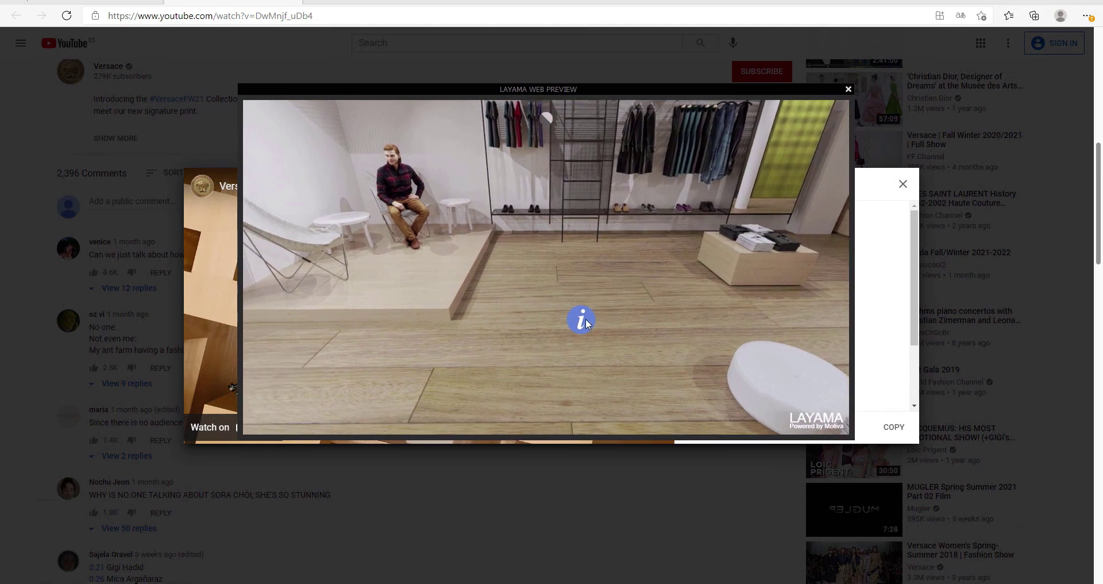
click(582, 319)
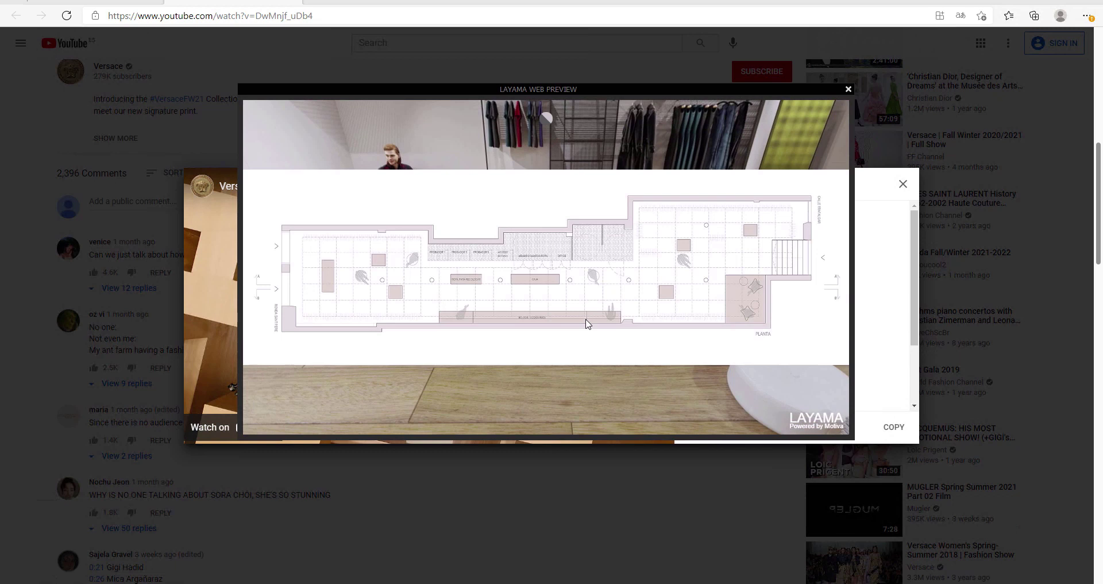
click(609, 205)
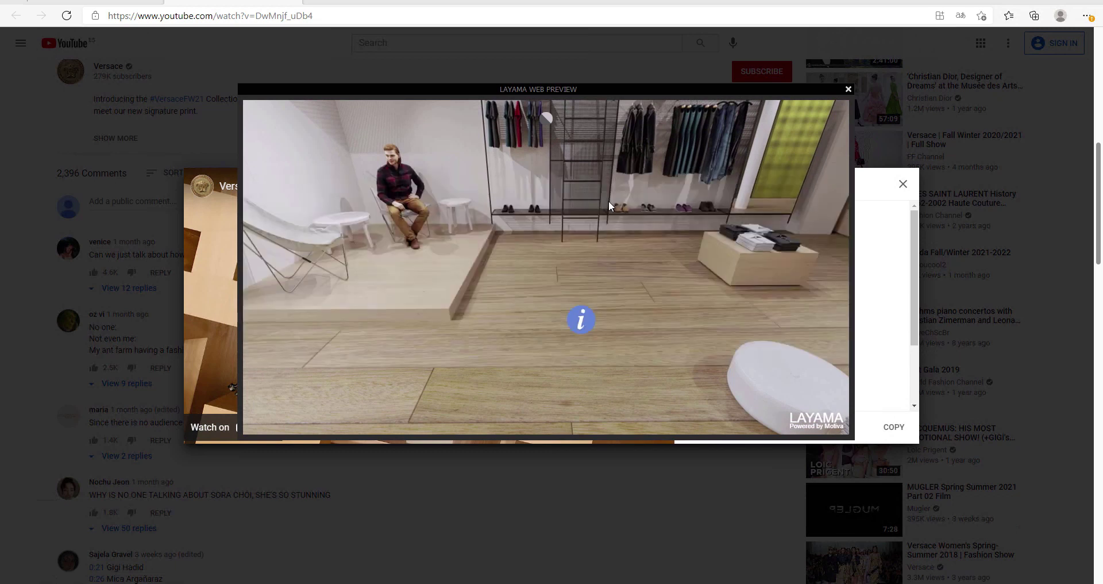
Move to the clothes rack and check the embedded video of the coat hotspot
click(587, 281)
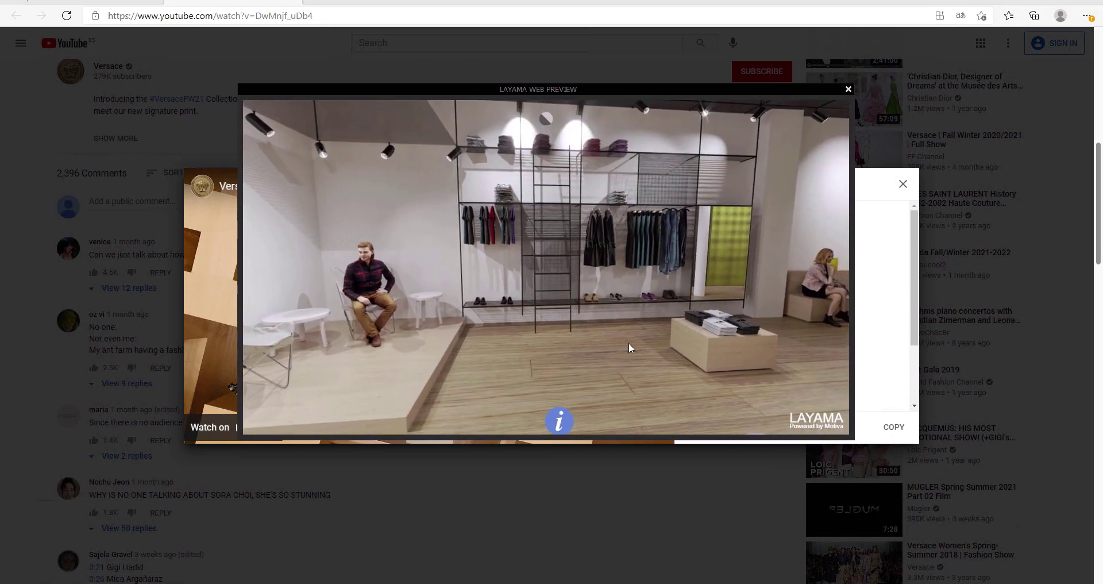
click(629, 342)
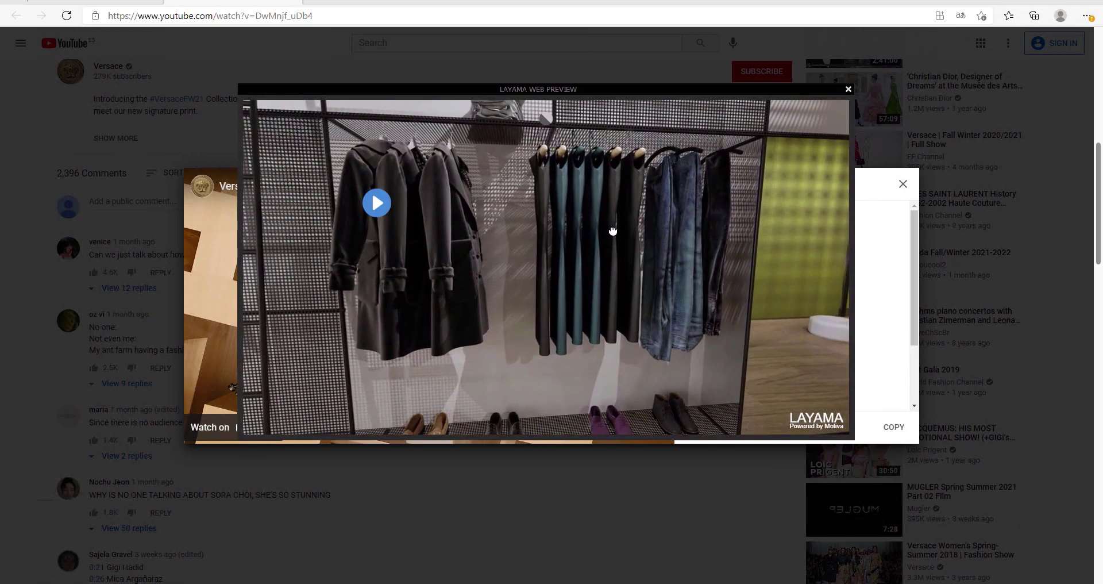
drag(612, 231, 716, 261)
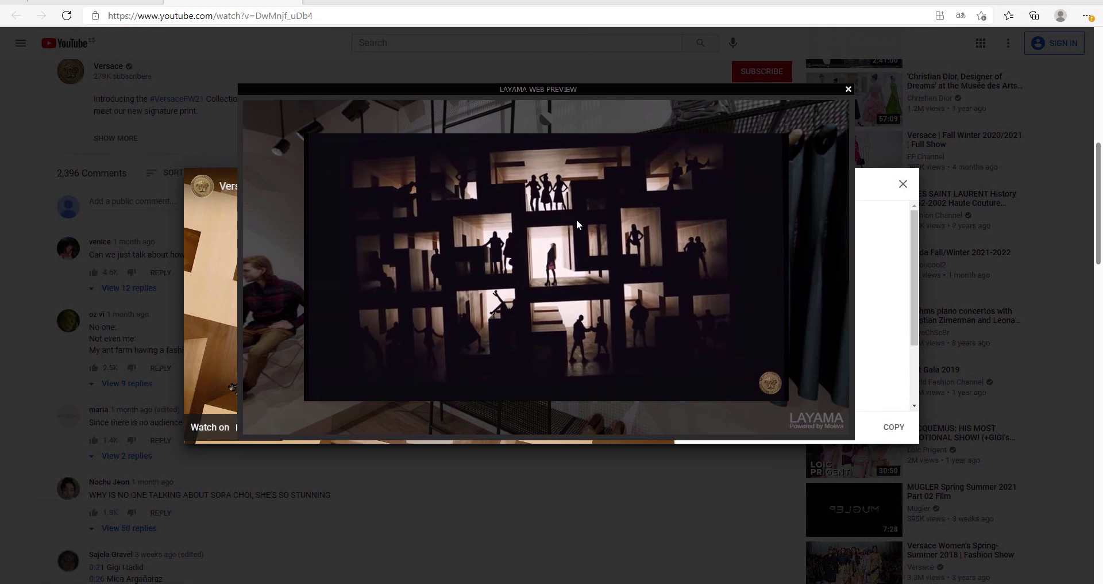
Turn to the hanging shirts, open their info hotspot and browse the linked Women's Tops, Tees & Blouses best sellers page
drag(463, 296, 591, 304)
drag(520, 309, 432, 299)
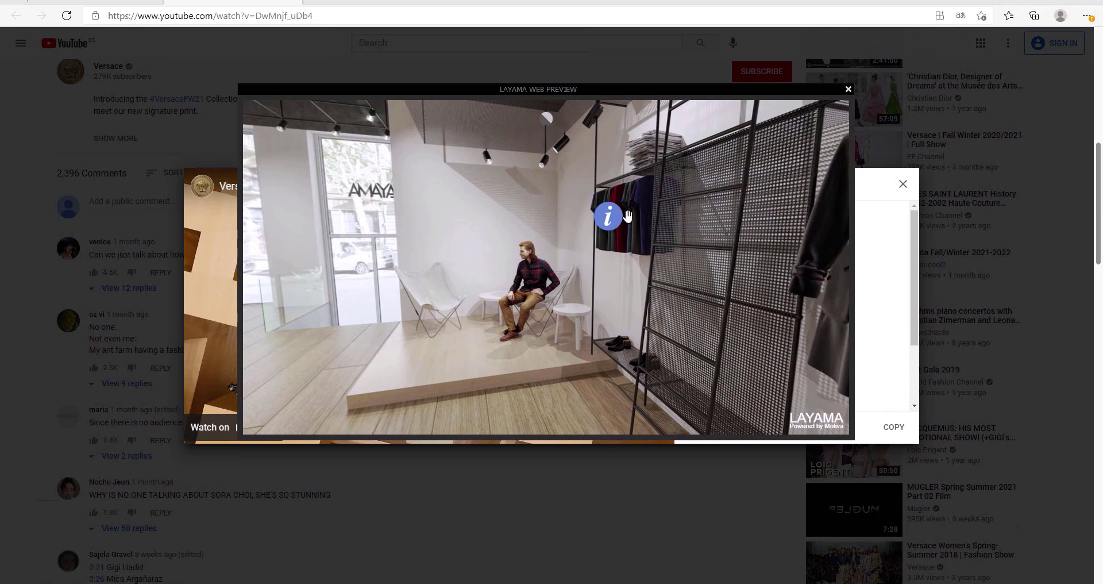
drag(671, 221, 656, 222)
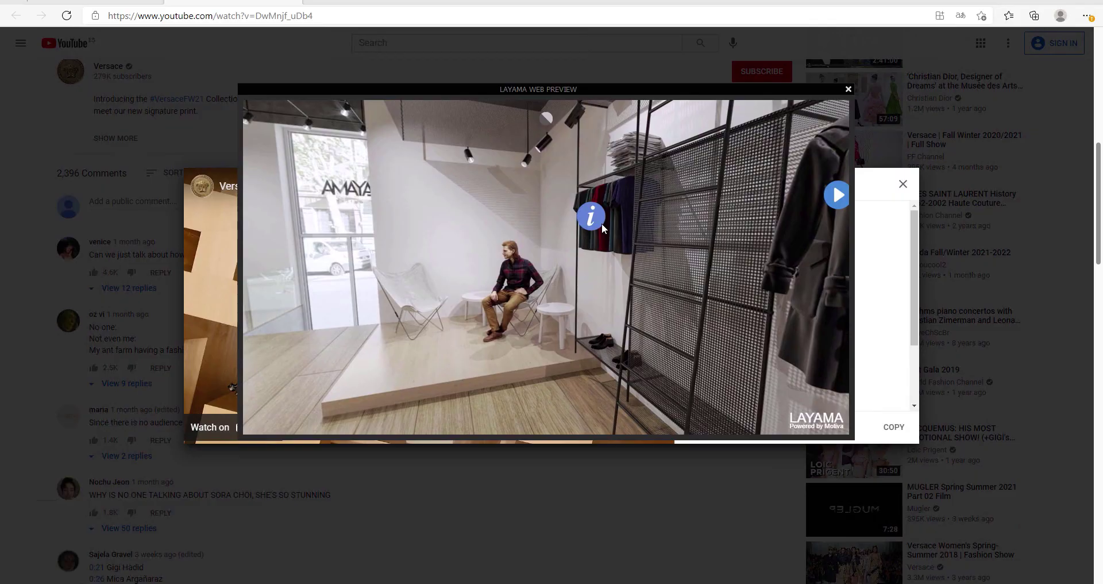
click(593, 217)
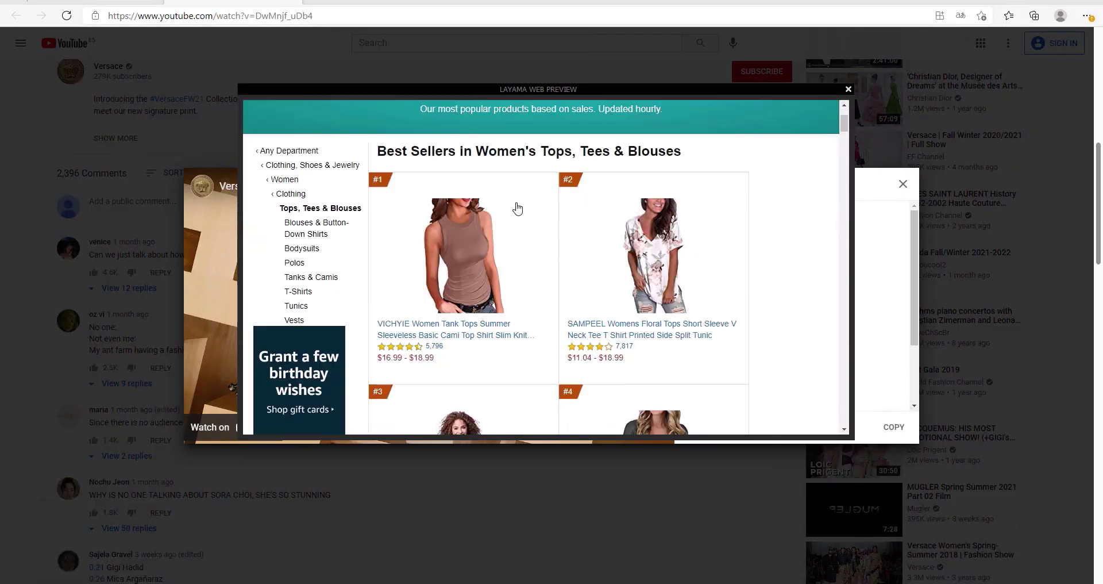
scroll(506, 230, down, 6)
scroll(463, 138, down, 3)
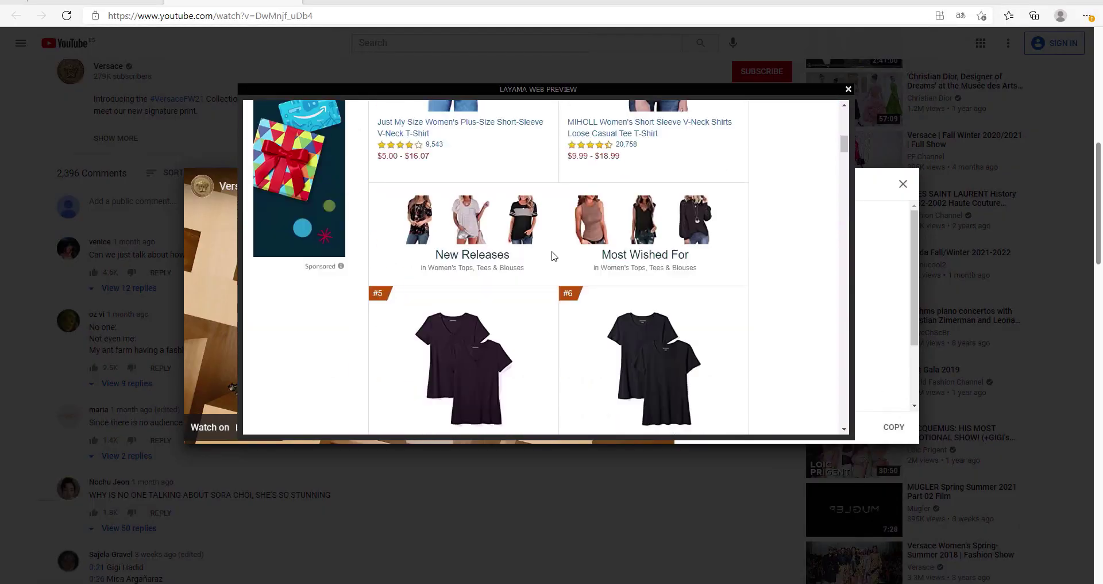